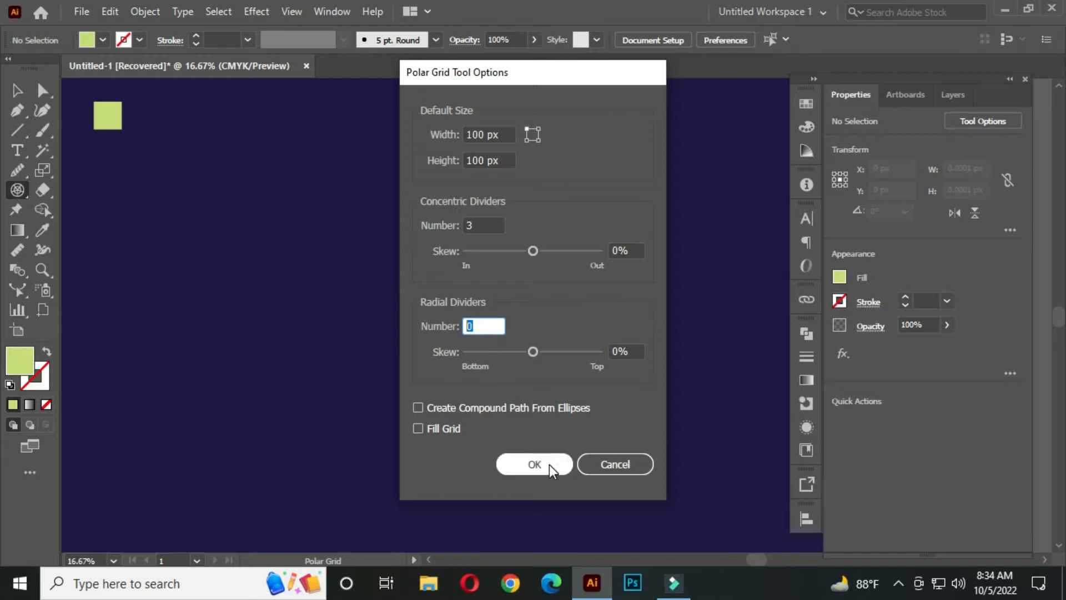
Step: Draw a polar grid about 873 px wide with 3 concentric and 0 radial dividers, and give it a white 3 pt stroke
click(18, 90)
drag(425, 332, 462, 400)
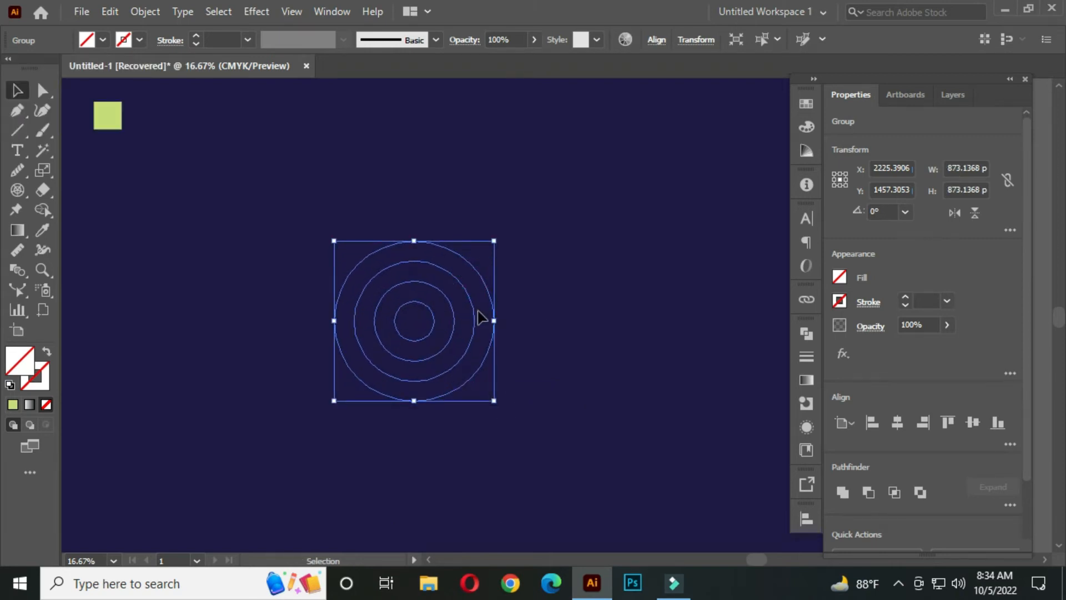
click(138, 39)
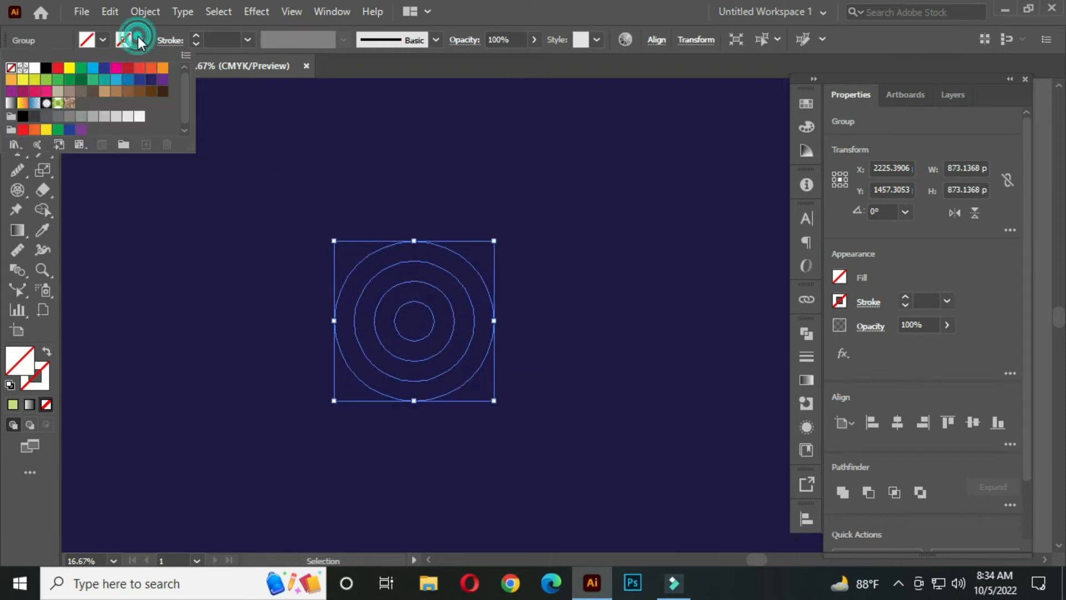
click(34, 68)
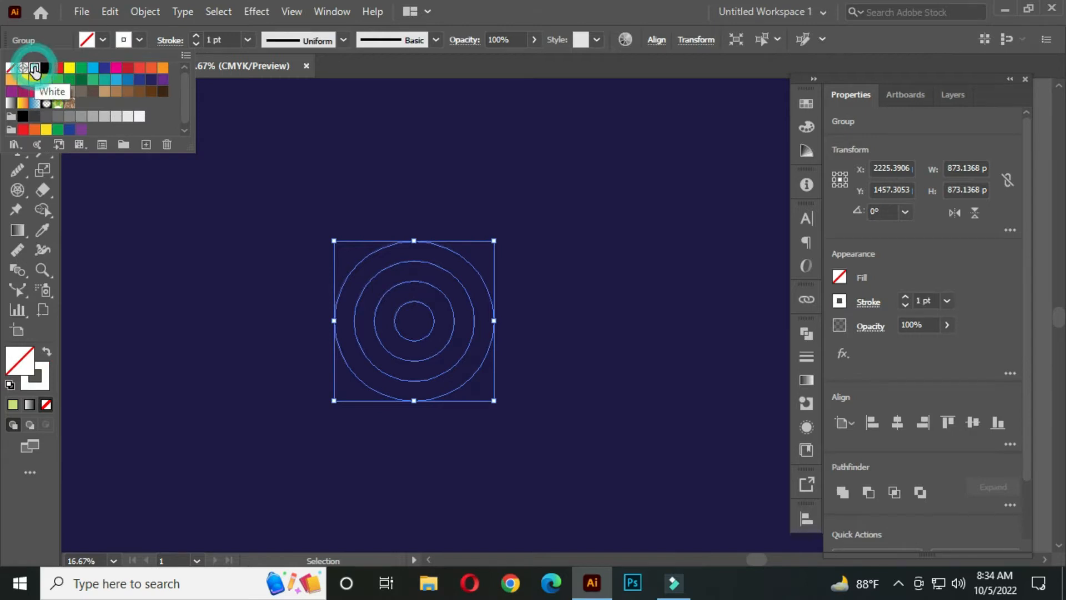
click(225, 38)
double_click(229, 38)
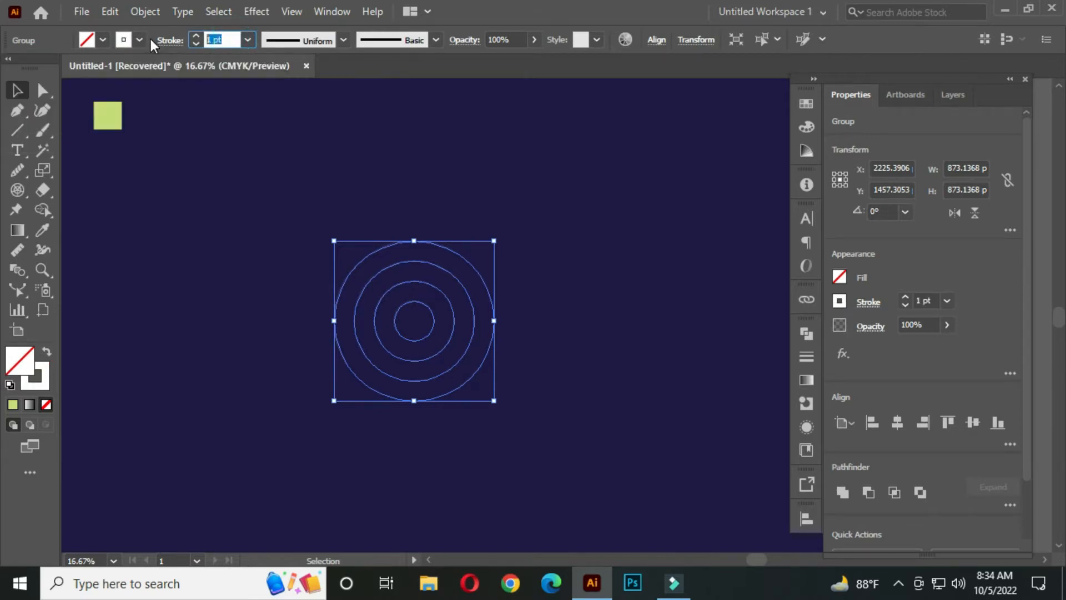
text(3)
click(296, 279)
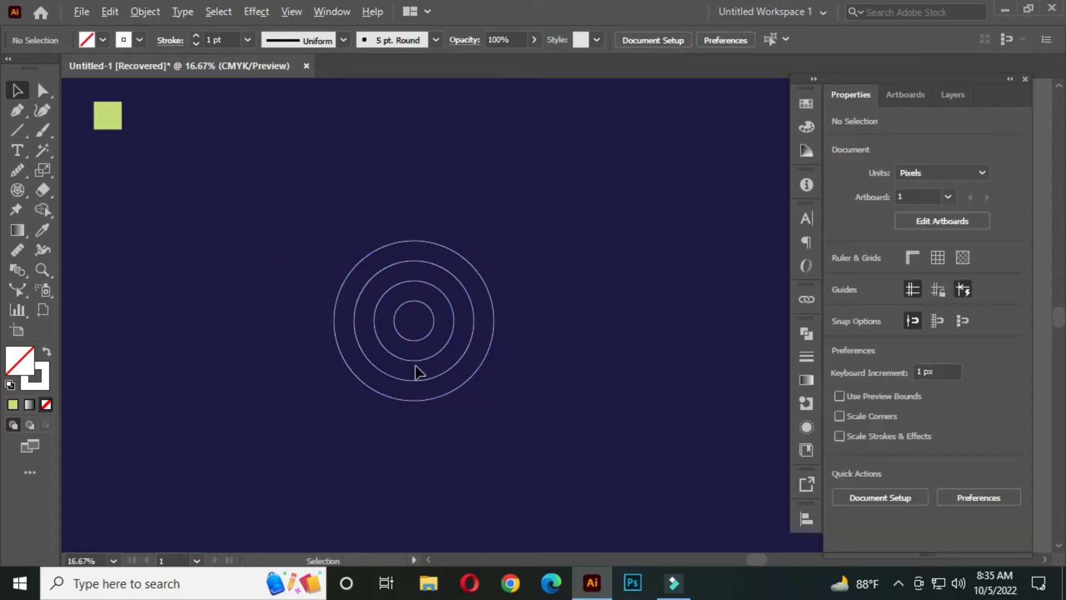
Step: Move the concentric circle group left on the artboard by about 534 px
scroll(381, 357, up, 1)
drag(283, 150, 519, 373)
drag(460, 325, 315, 322)
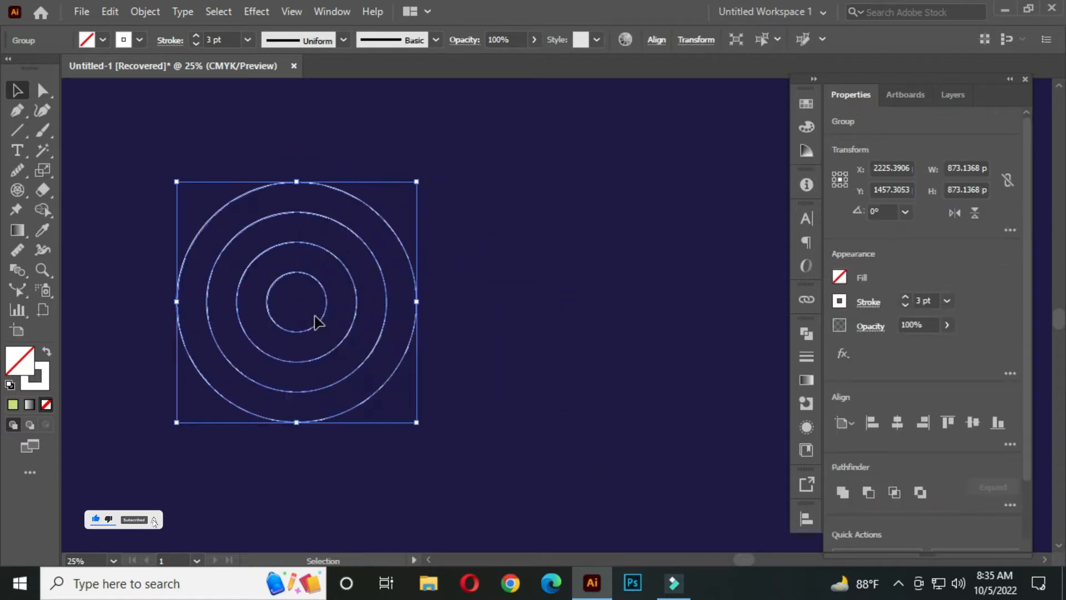
click(520, 328)
Step: Duplicate the concentric circle group horizontally to the right by half its width so the outer circles pass through each other's centres
drag(166, 150, 483, 409)
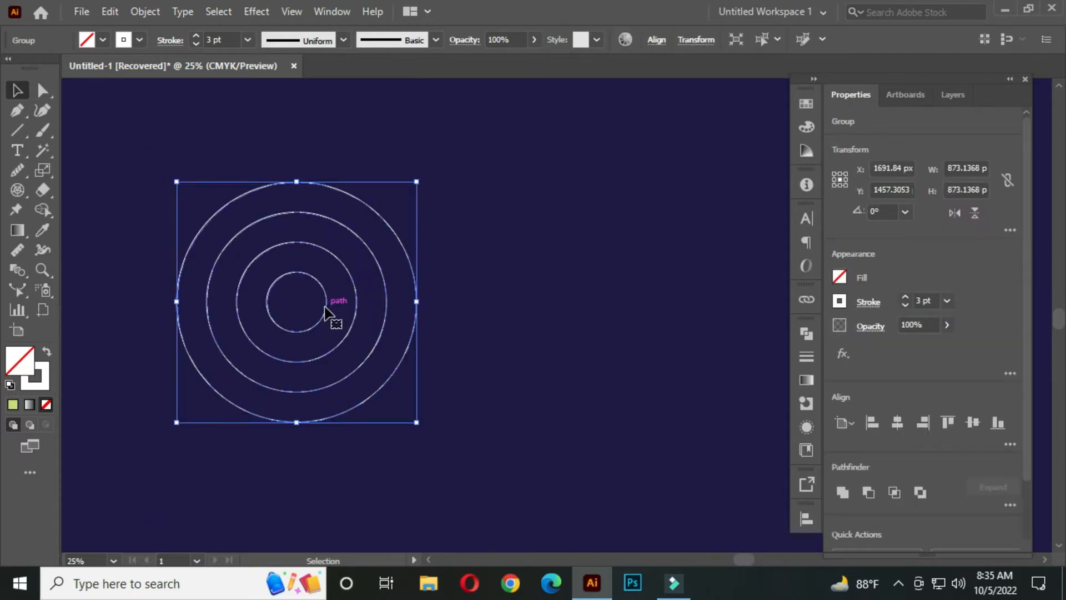
drag(327, 311, 446, 312)
drag(571, 297, 642, 302)
click(663, 307)
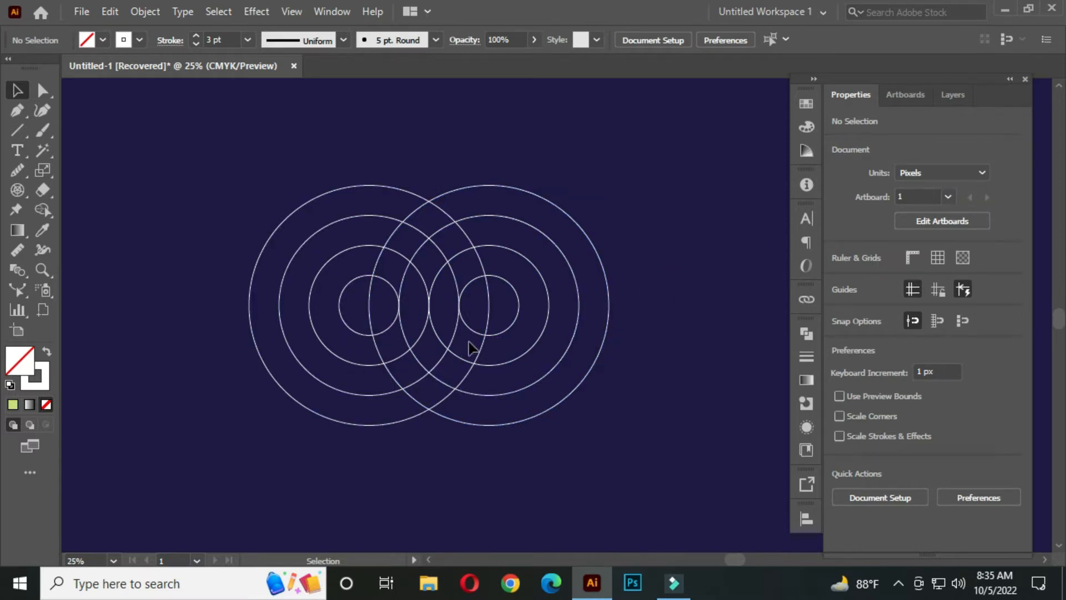
Step: Draw a horizontal line about 1522 px long, tangent to the tops of both outer circles
click(19, 125)
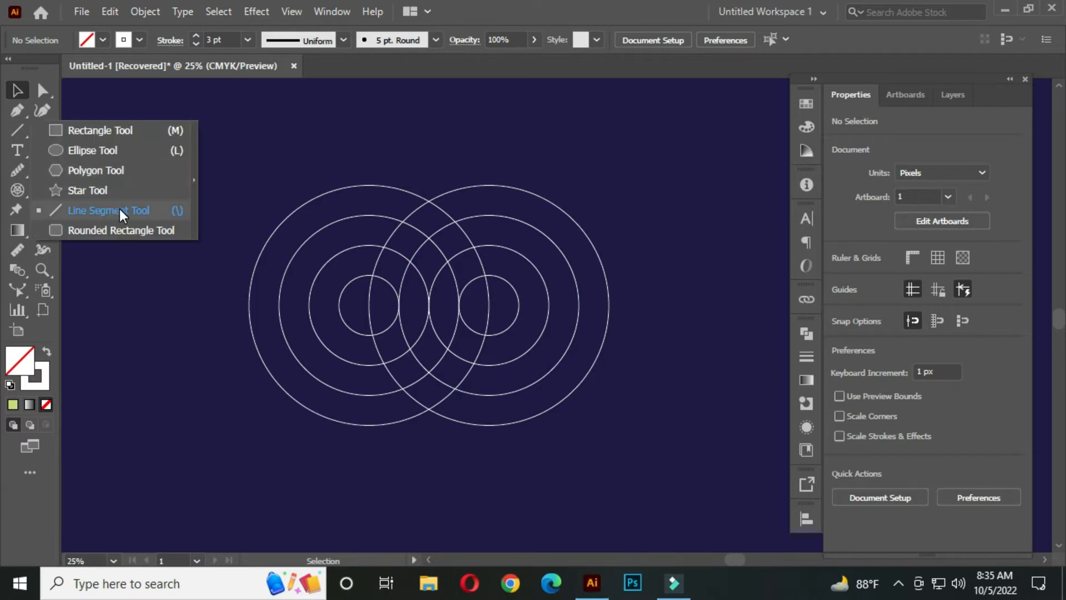
click(120, 211)
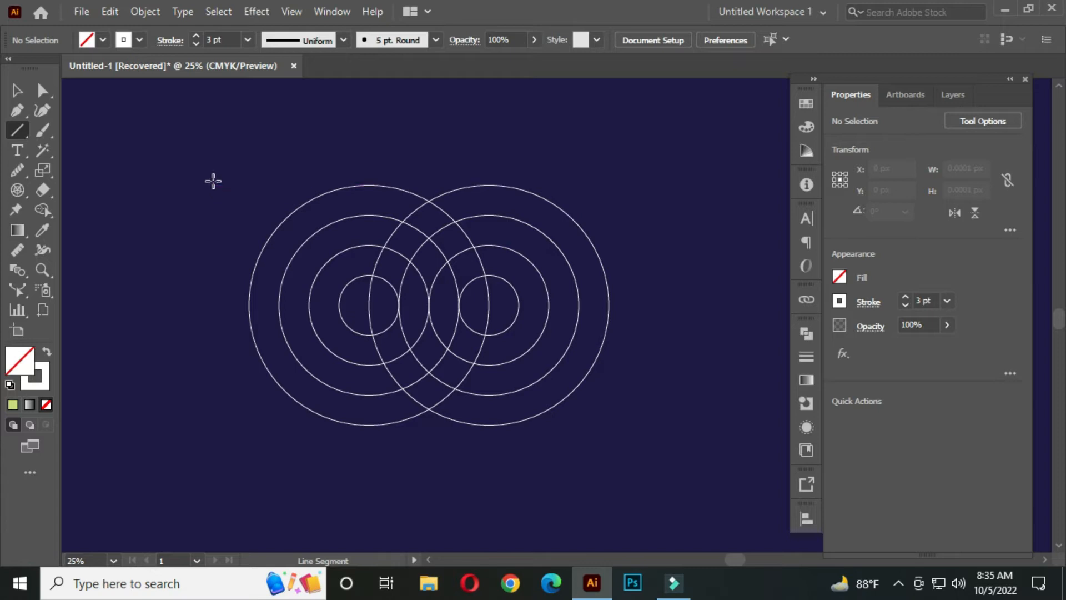
drag(209, 185, 626, 185)
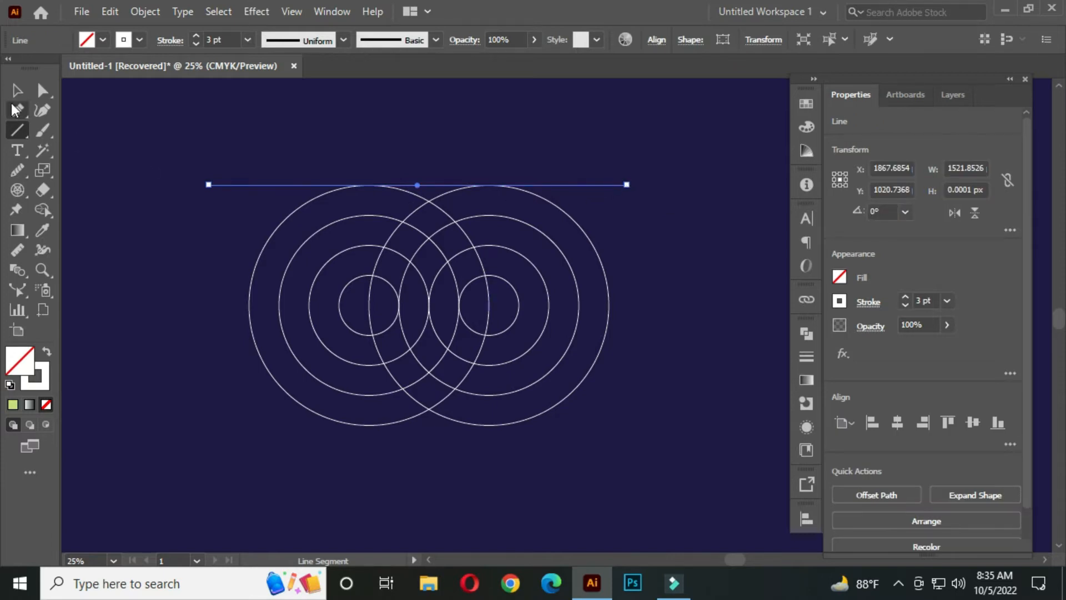
click(17, 91)
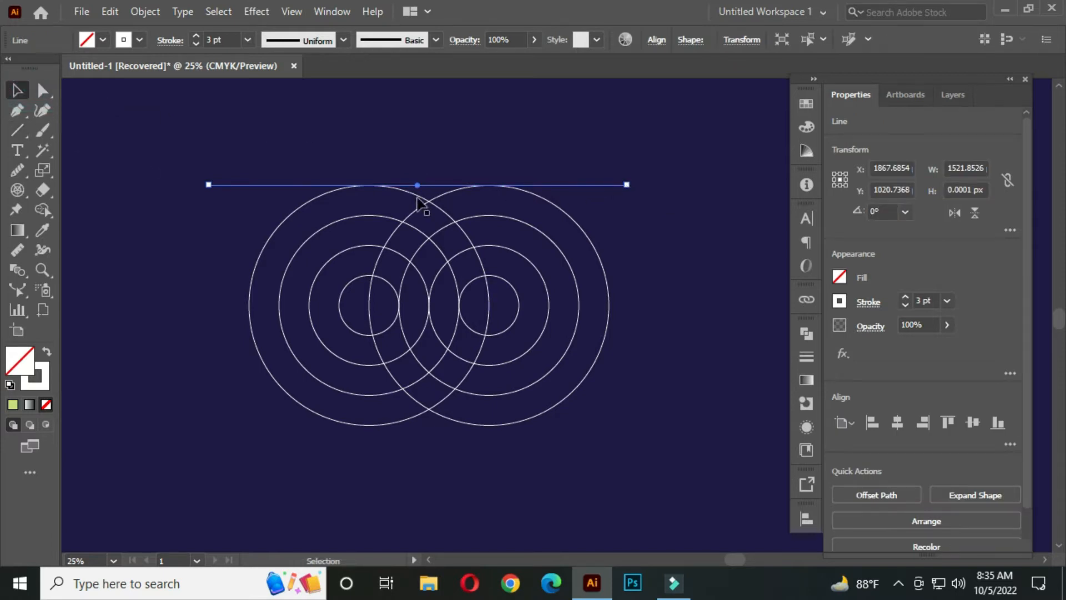
click(454, 144)
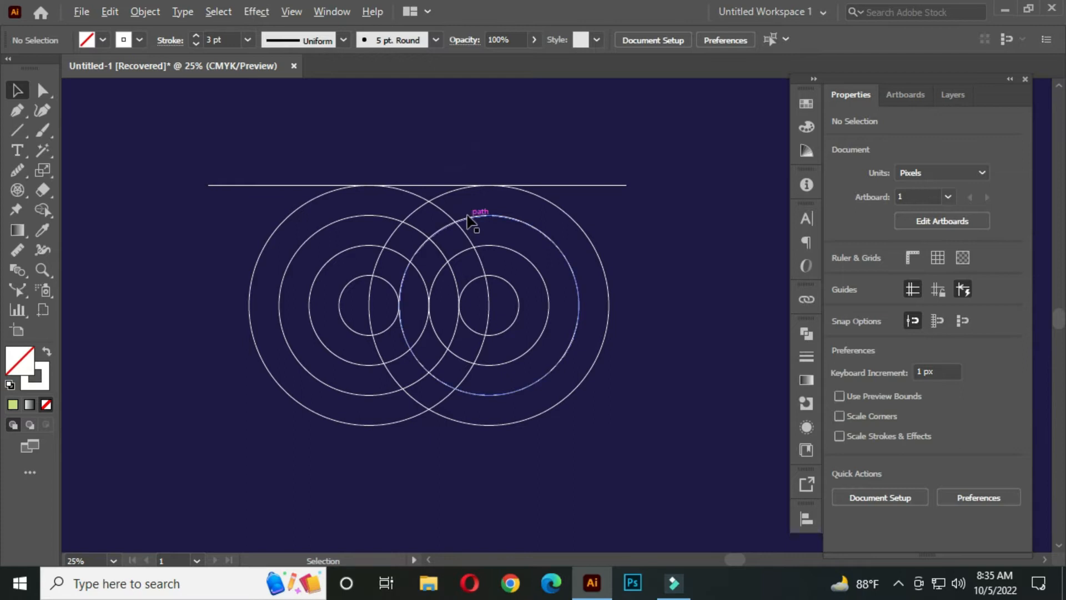
Step: Duplicate the horizontal line straight down so the copy touches the tops of the second-largest circles
scroll(468, 221, up, 1)
click(414, 177)
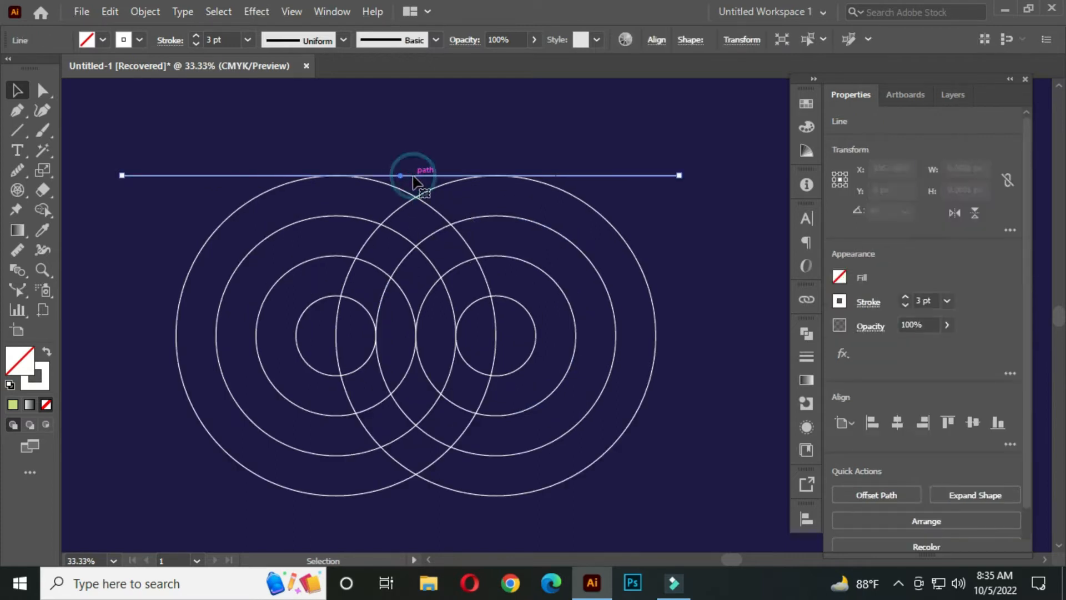
drag(413, 177, 417, 220)
scroll(559, 286, down, 1)
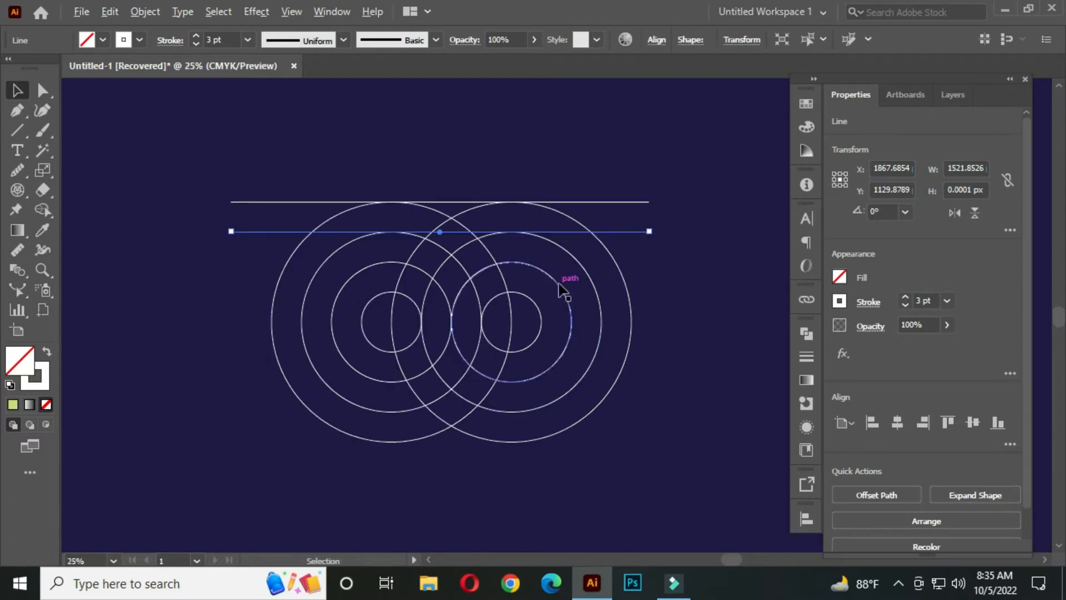
Step: Repeat the line duplication seven times, filling the height down to the bottoms of the outer circles
key(ctrl+d)
key(ctrl+d)
key(ctrl+d)
key(ctrl+d)
key(ctrl+d)
key(ctrl+d)
key(ctrl+d)
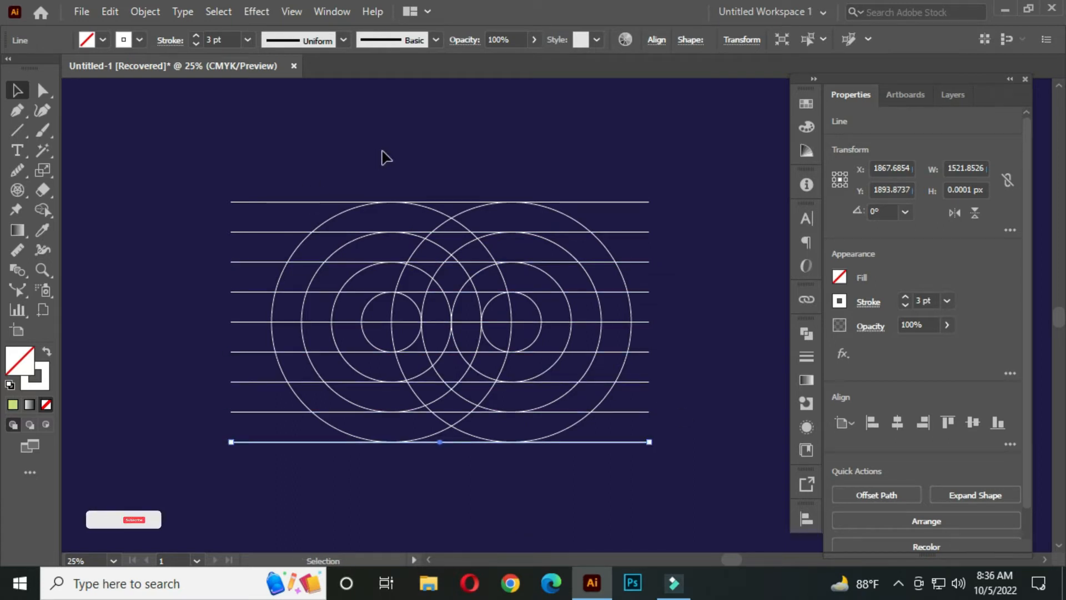
click(418, 143)
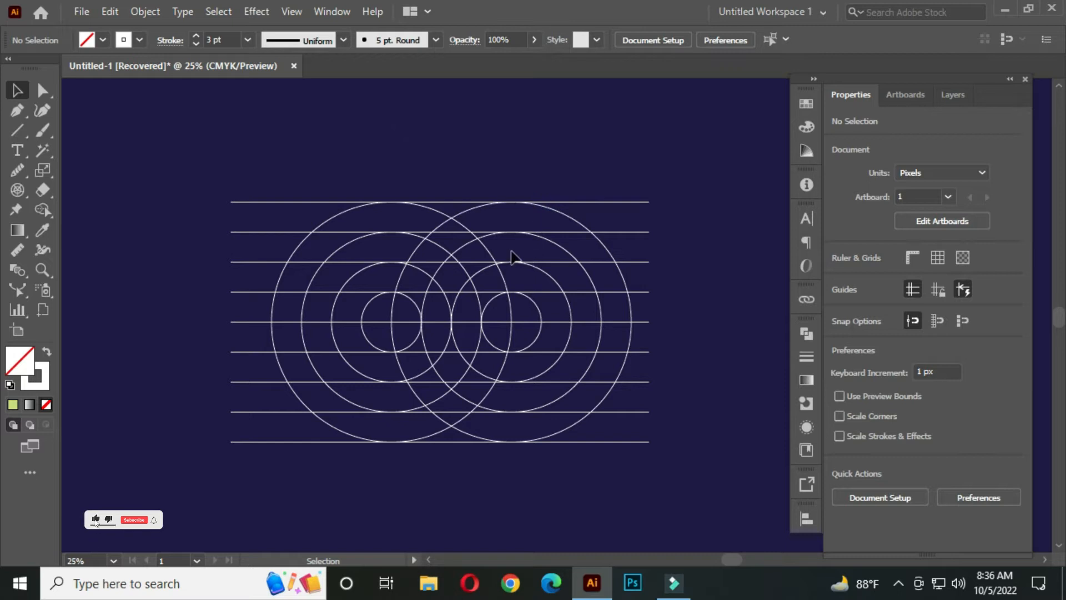
Step: Draw a vertical line about 1152 px long, tangent to the left edge of the left outer circle
right_click(22, 125)
click(101, 203)
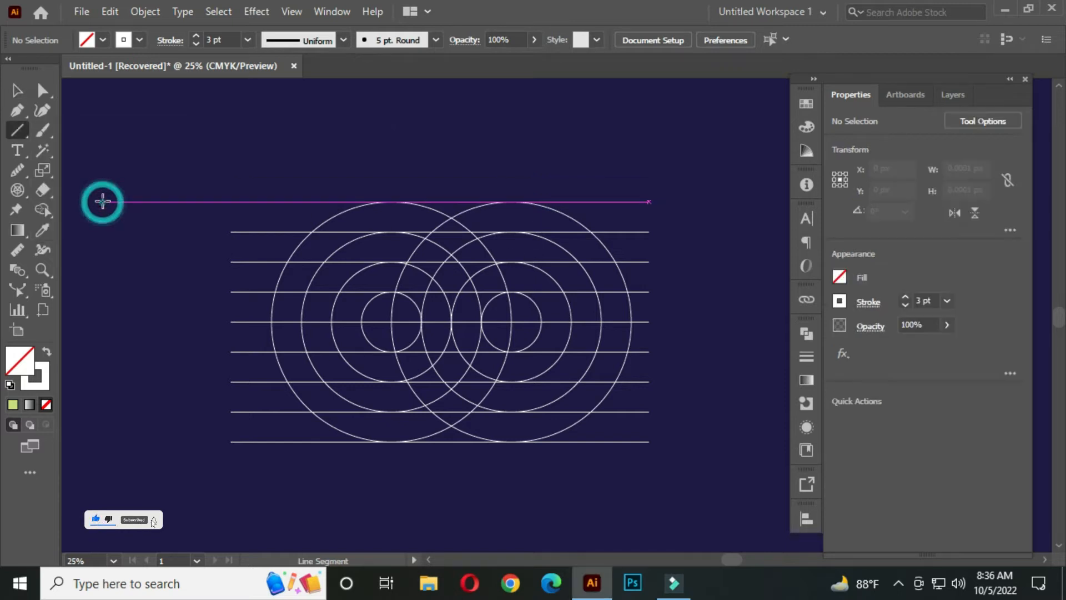
drag(270, 136, 270, 469)
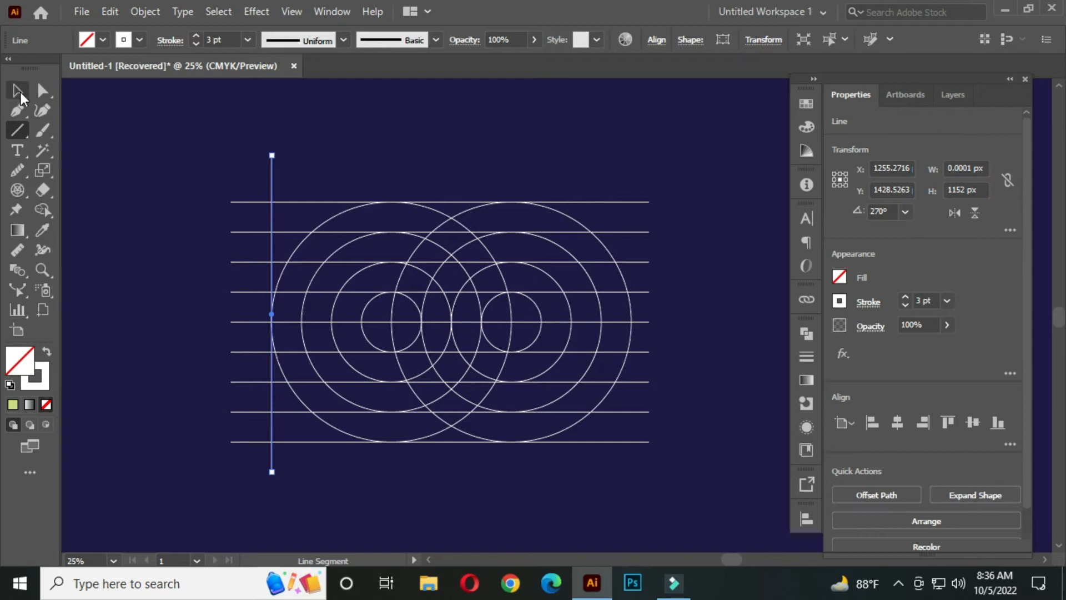
click(18, 91)
Step: Duplicate the vertical line to the next circle's left edge and repeat the copy across to the right edge of the right outer circle
scroll(292, 326, up, 1)
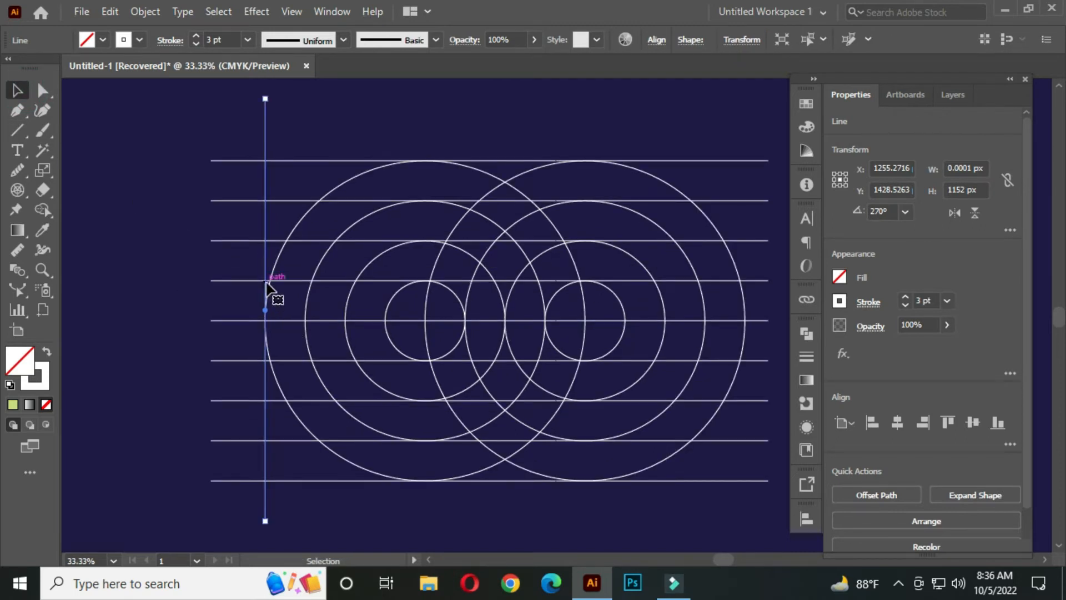
drag(269, 290, 307, 291)
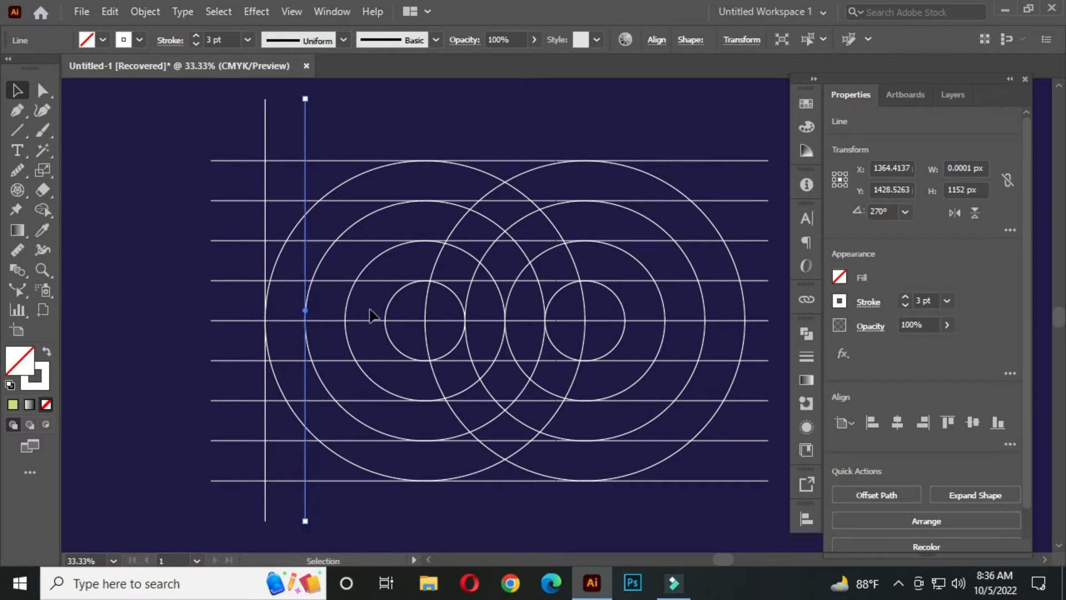
scroll(416, 311, down, 1)
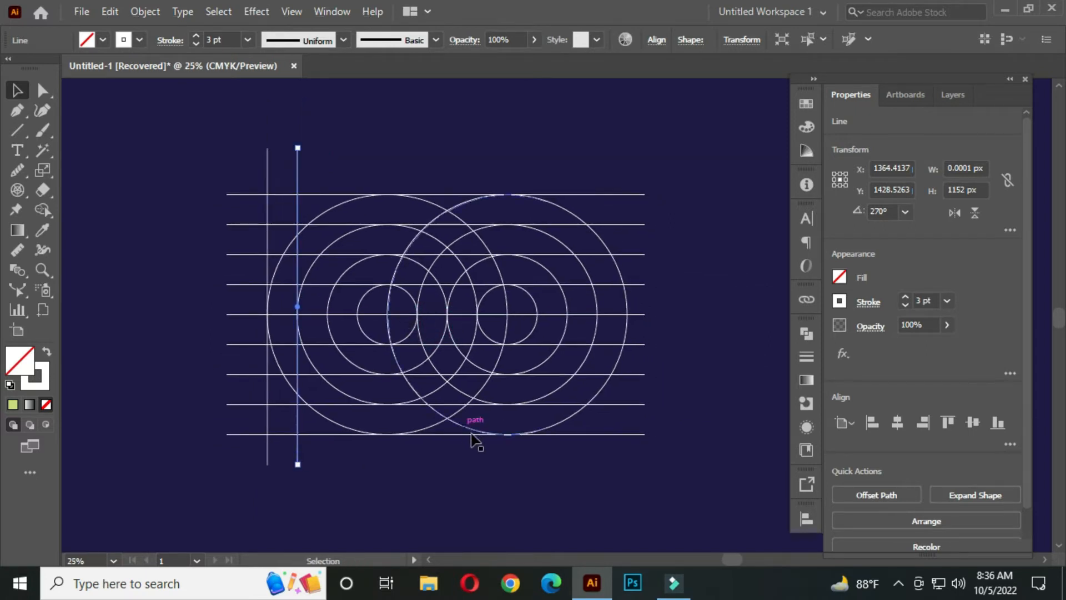
key(ctrl+d)
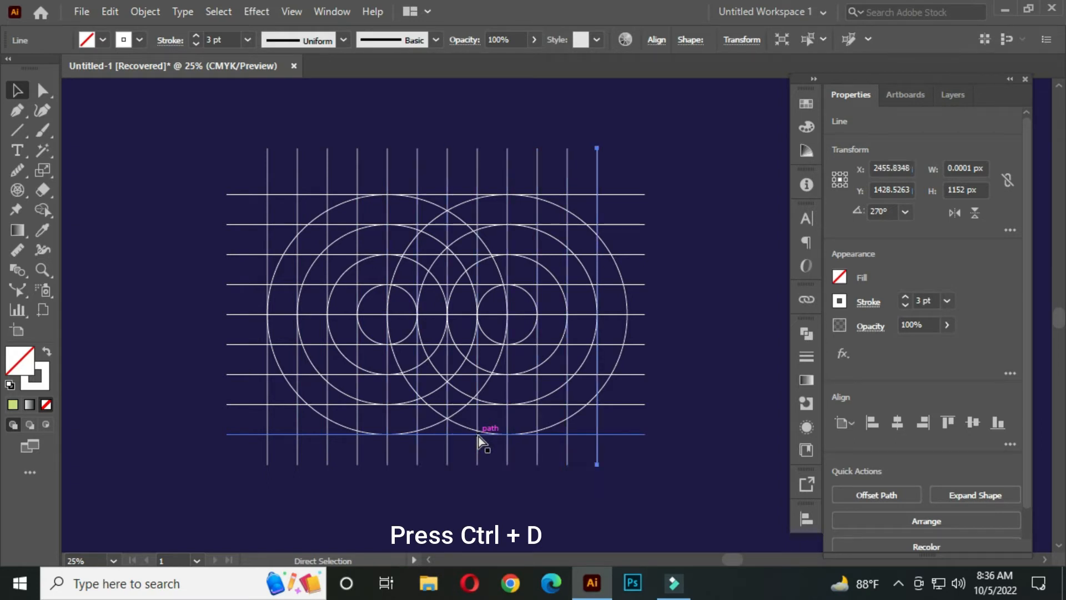
key(ctrl+d)
click(179, 182)
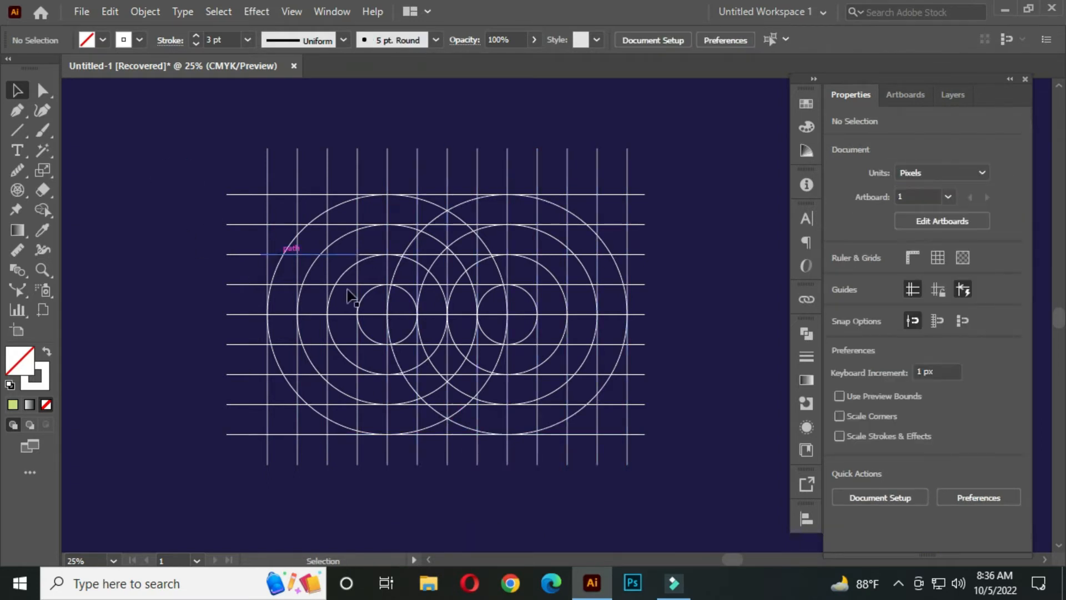
Step: Select the complete grid of circles and lines and shift it to the right on the artboard
scroll(509, 317, down, 1)
drag(524, 338, 445, 351)
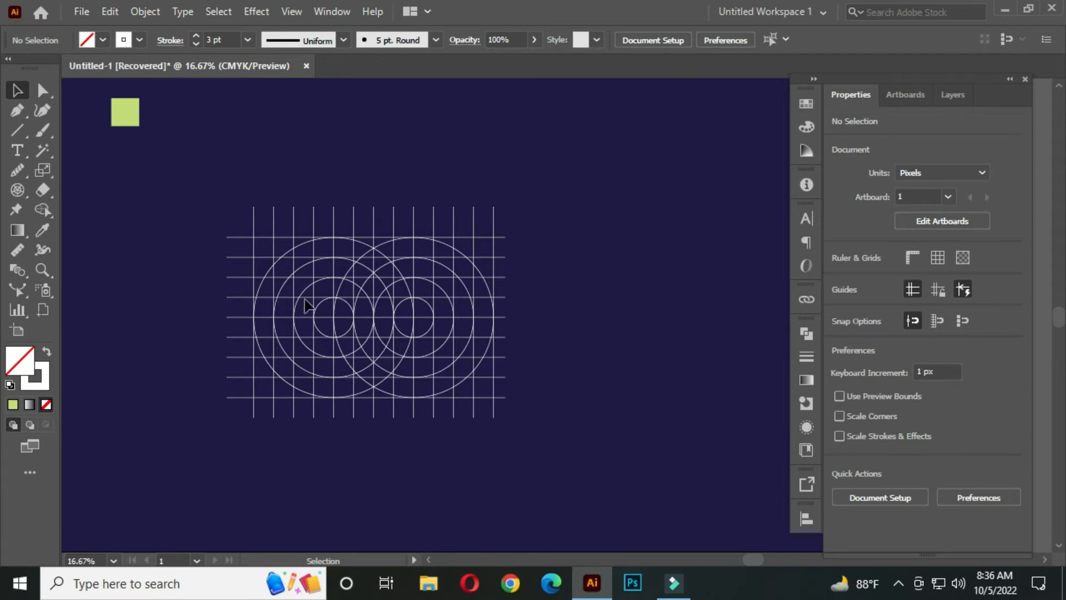
drag(190, 184, 592, 454)
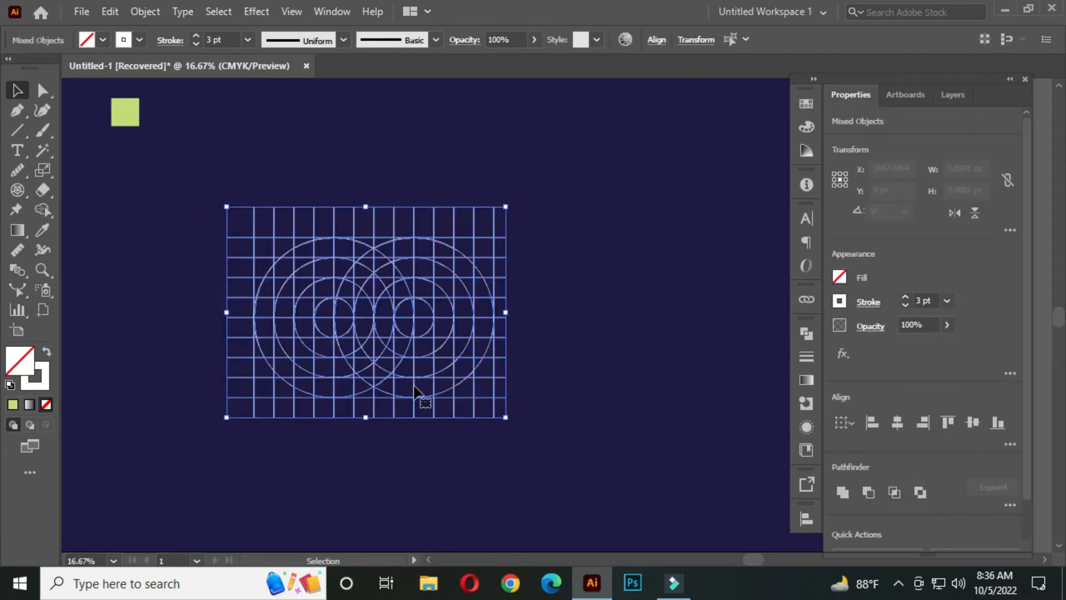
drag(375, 328, 418, 320)
click(593, 305)
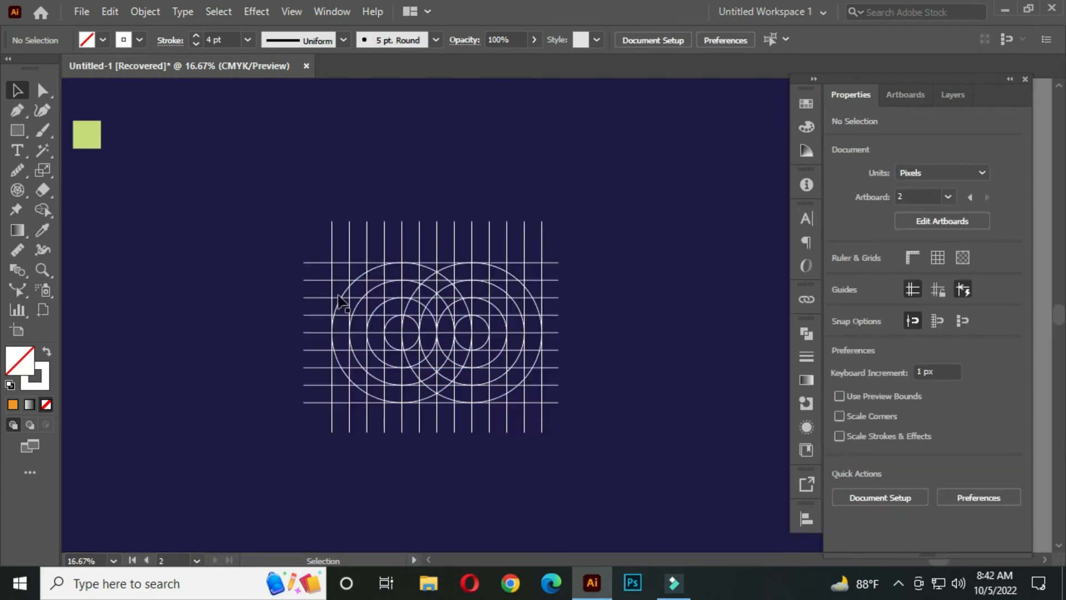
Step: Select the whole grid for the Shape Builder tool and set its fill to white
drag(249, 166, 614, 459)
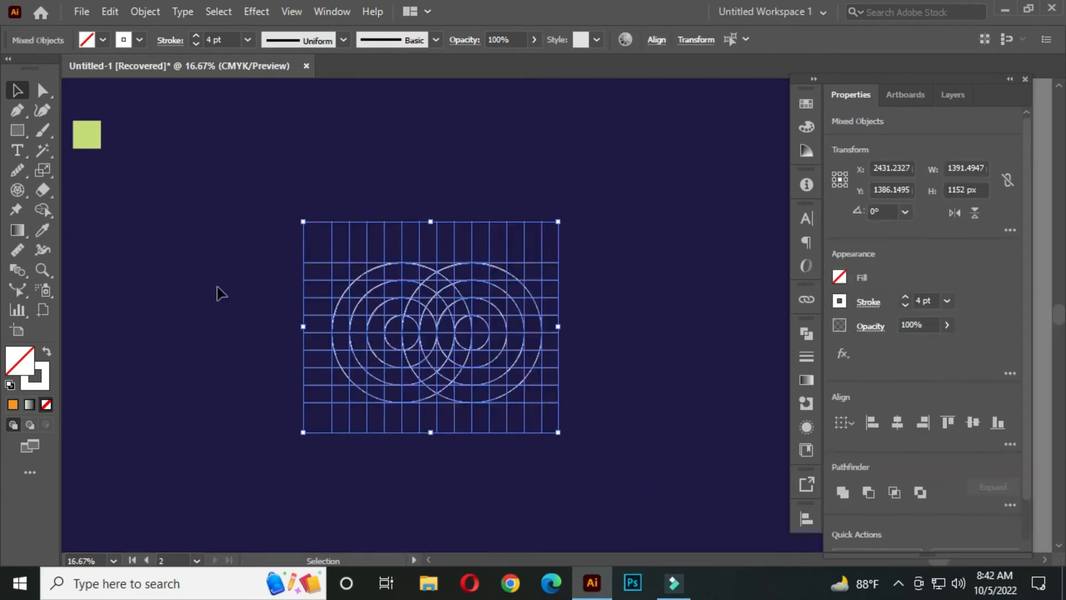
drag(44, 210, 139, 211)
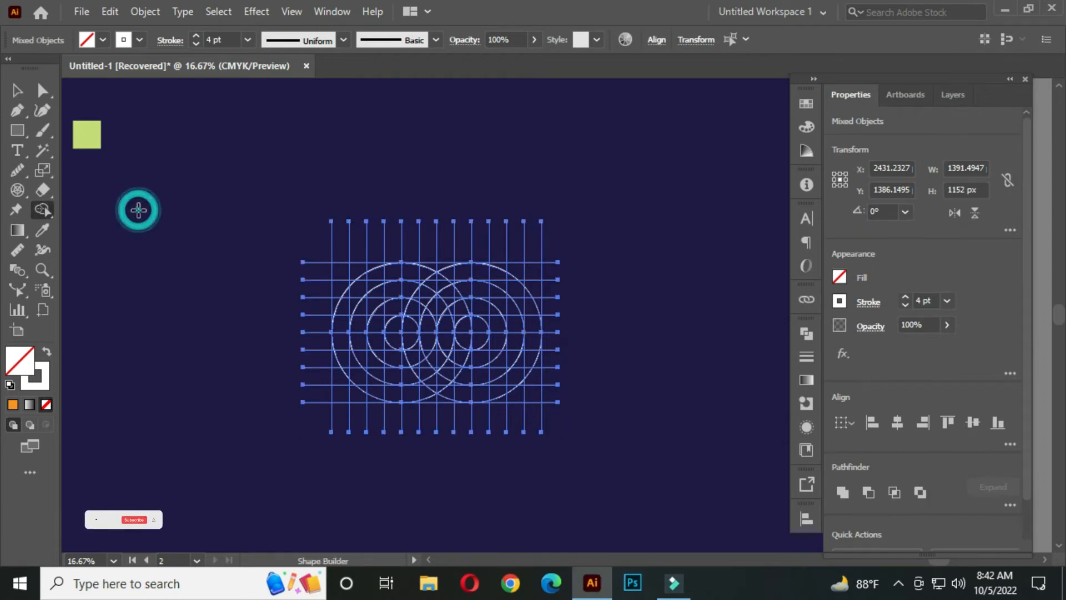
click(104, 41)
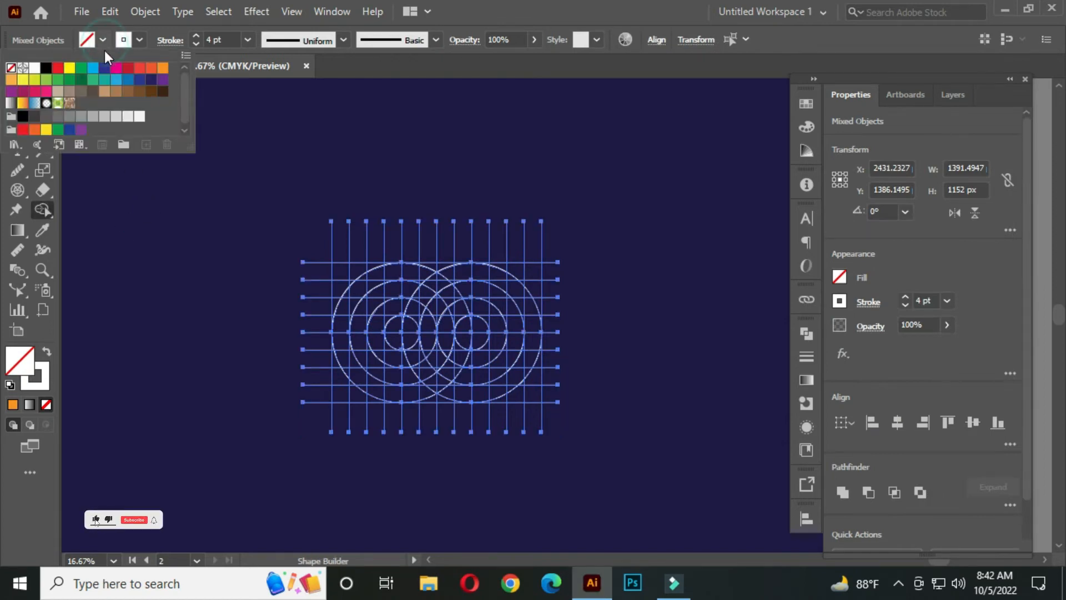
click(33, 69)
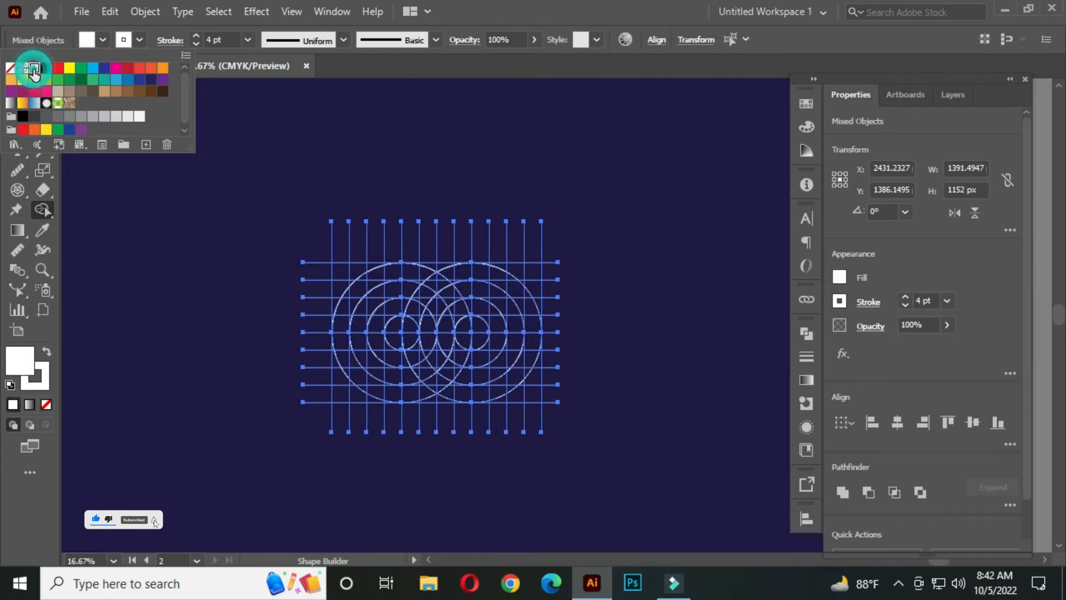
click(444, 301)
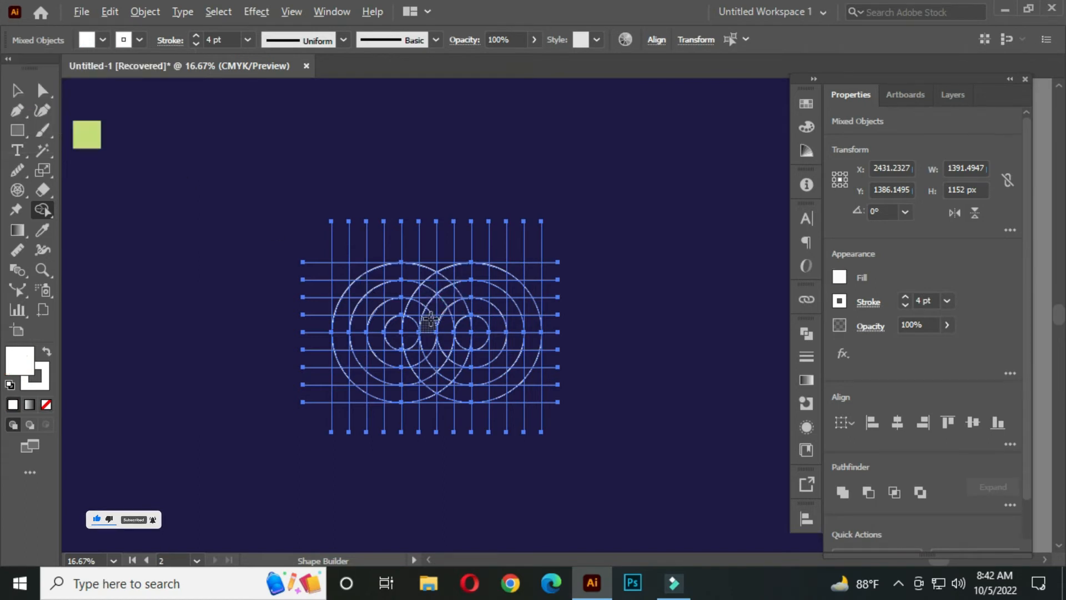
Step: Merge the grid regions between the overlapping circles into a pointed arch whose two legs end at the horizontal centre line
scroll(430, 321, up, 3)
mouse_move(441, 197)
mouse_down()
mouse_move(427, 227)
mouse_move(467, 222)
mouse_move(456, 202)
mouse_move(502, 247)
mouse_up()
drag(424, 225, 378, 308)
drag(390, 251, 417, 240)
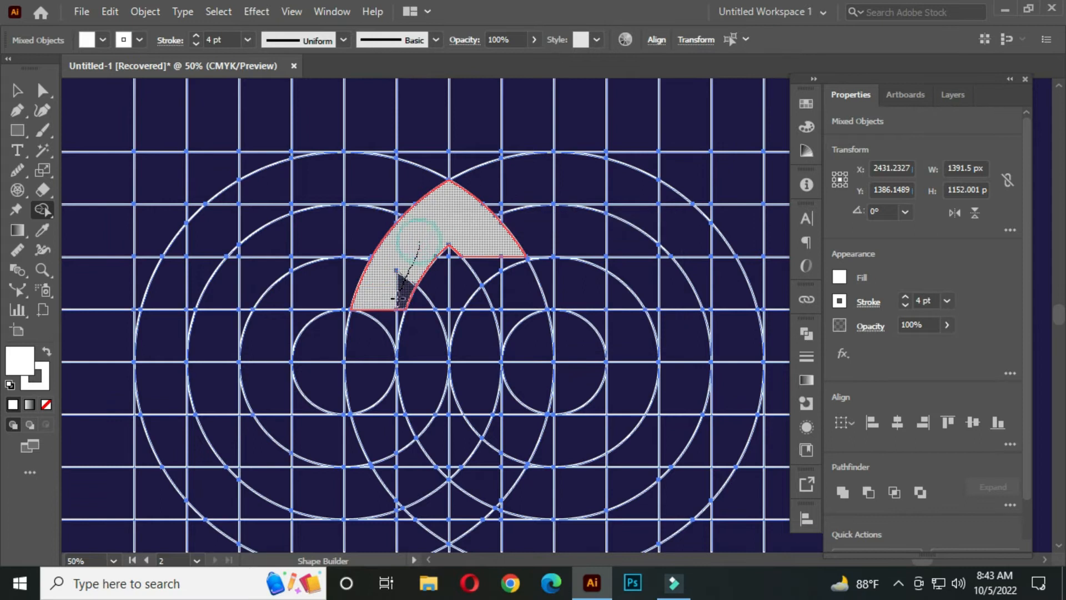
mouse_move(479, 230)
mouse_down()
mouse_move(511, 294)
mouse_move(514, 333)
mouse_up()
scroll(519, 305, up, 2)
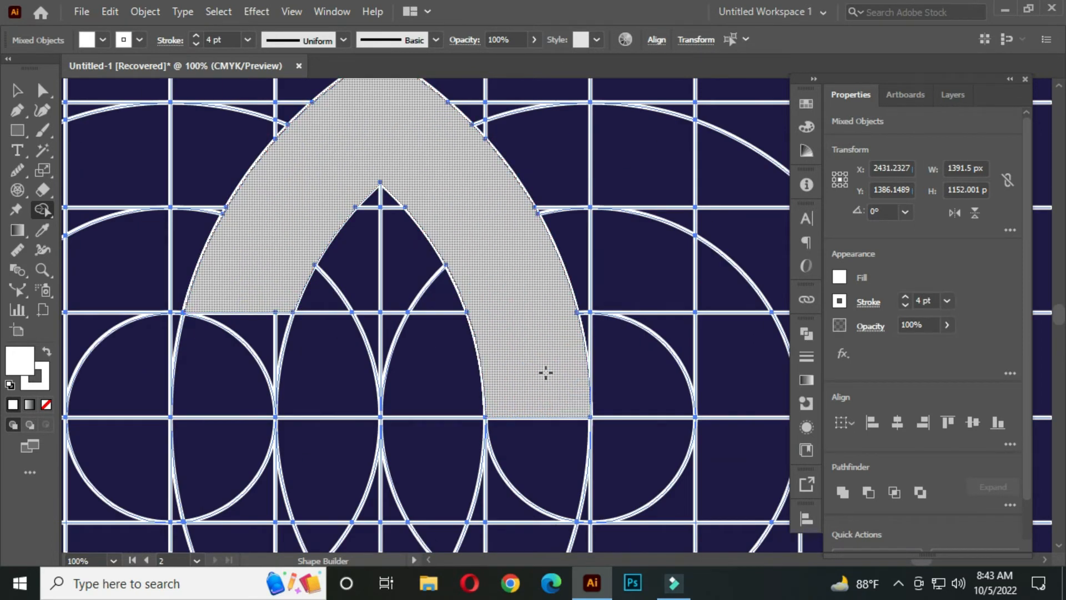
scroll(545, 373, down, 2)
mouse_move(405, 312)
mouse_down()
mouse_move(389, 366)
mouse_move(413, 366)
mouse_up()
Step: Merge the regions of a crossbar above the centre line and the lower band of the right circles into a G-like curve joined to the arch
mouse_move(607, 388)
mouse_down()
mouse_move(554, 341)
mouse_move(676, 326)
mouse_up()
click(647, 334)
mouse_move(491, 322)
mouse_down()
mouse_move(632, 322)
mouse_move(644, 417)
mouse_move(489, 475)
mouse_move(439, 433)
mouse_move(604, 491)
mouse_up()
scroll(450, 440, up, 4)
mouse_move(753, 504)
mouse_down()
mouse_move(309, 382)
mouse_move(647, 345)
mouse_move(693, 364)
mouse_up()
drag(715, 225, 597, 383)
drag(561, 333, 633, 250)
drag(642, 141, 563, 318)
scroll(562, 318, down, 3)
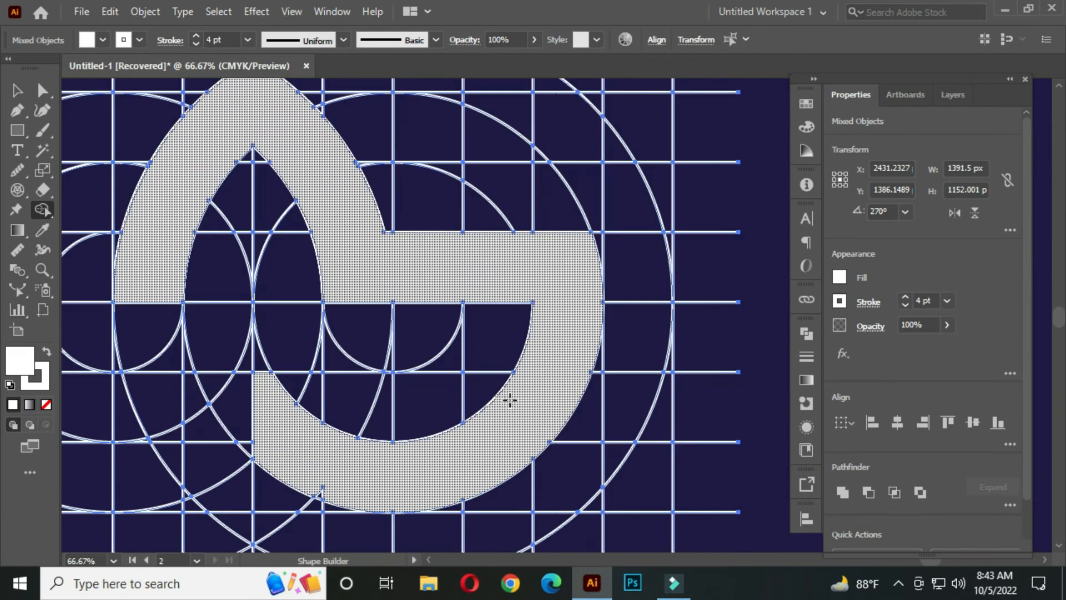
Step: Merge the lower band of the left circles with the right curve, leaving a small notch below the centre
mouse_move(295, 443)
mouse_down()
mouse_move(608, 360)
mouse_move(553, 400)
mouse_move(555, 414)
mouse_up()
scroll(565, 323, up, 2)
drag(550, 366, 344, 436)
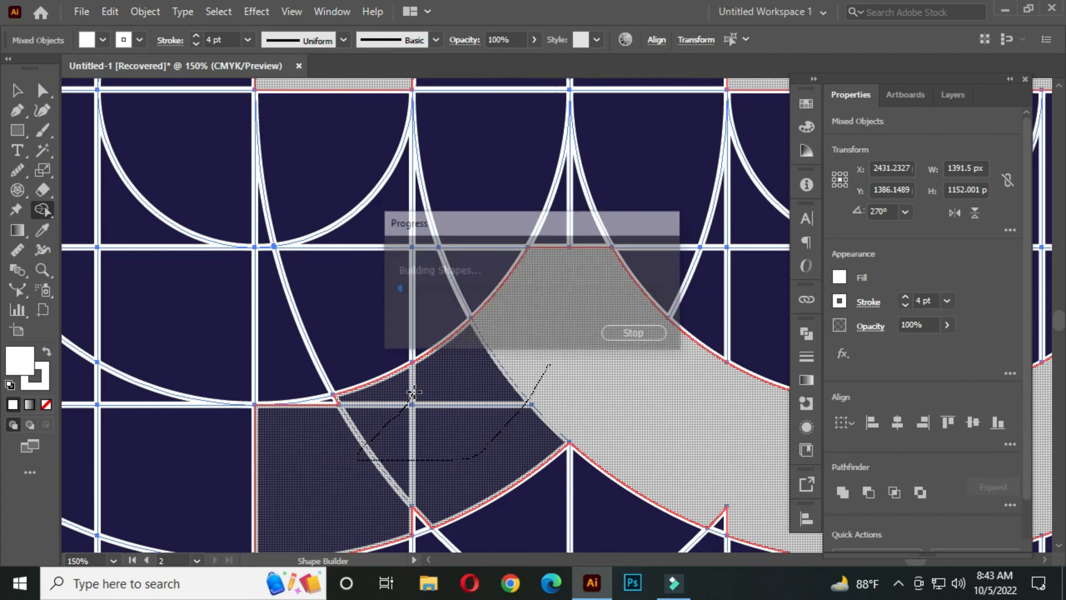
scroll(452, 424, up, 2)
drag(339, 272, 339, 272)
scroll(447, 326, down, 1)
mouse_move(293, 355)
mouse_down()
mouse_move(491, 372)
mouse_move(250, 315)
mouse_move(350, 295)
mouse_up()
mouse_move(221, 250)
mouse_down()
mouse_move(473, 406)
mouse_move(365, 310)
mouse_up()
Step: Merge the left crossbar above the centre line with the arch and left outer curve, mirroring the right half
scroll(440, 351, down, 2)
scroll(426, 360, down, 1)
mouse_move(333, 350)
mouse_down()
mouse_move(320, 255)
mouse_move(360, 291)
mouse_move(349, 397)
mouse_move(273, 241)
mouse_move(424, 274)
mouse_move(604, 291)
mouse_up()
scroll(345, 361, up, 2)
scroll(318, 279, up, 3)
scroll(501, 321, down, 1)
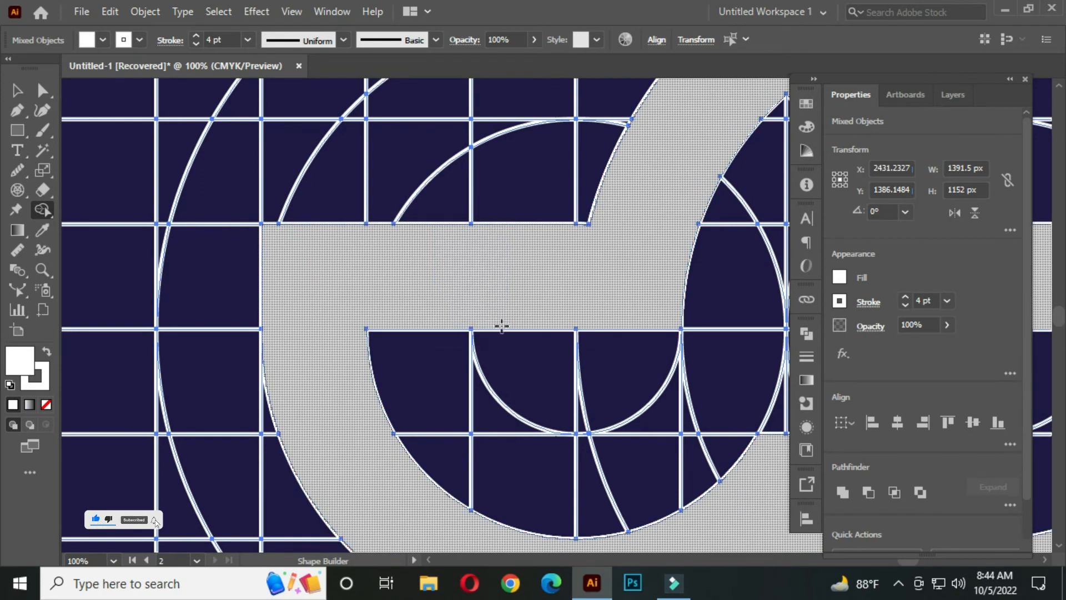
scroll(628, 431, down, 2)
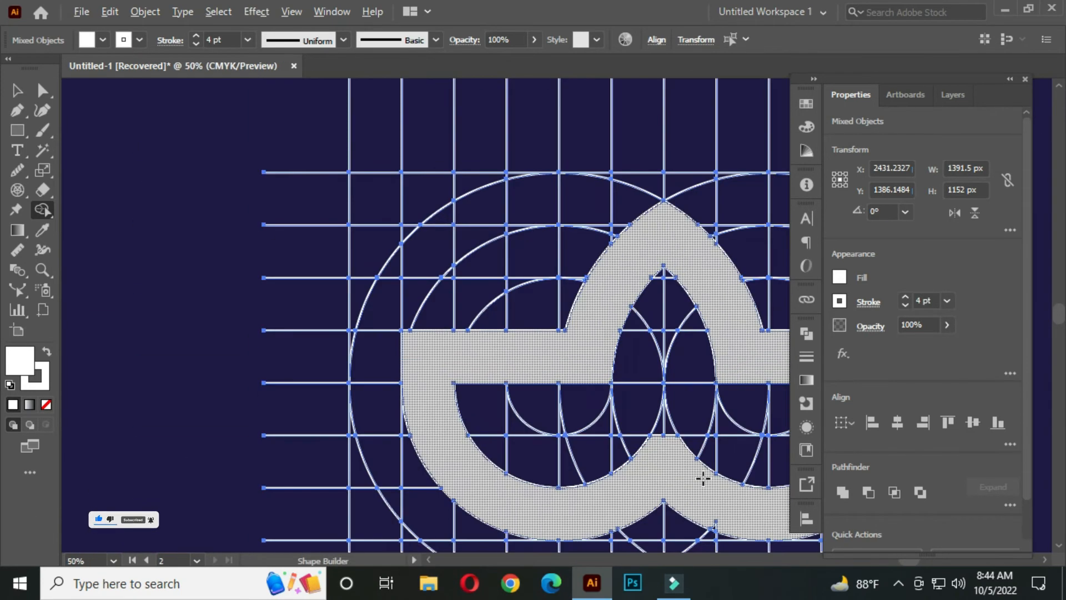
click(698, 475)
click(450, 434)
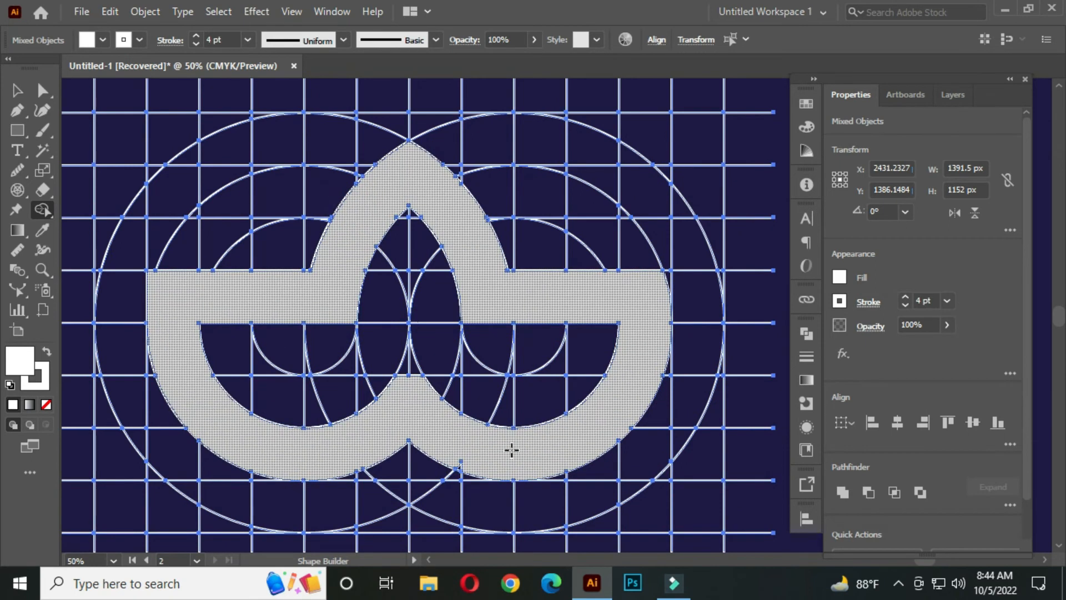
Step: Merge the leftover sliver on the underside of the right curve, beside the central notch, into the logo shape
scroll(471, 468, up, 5)
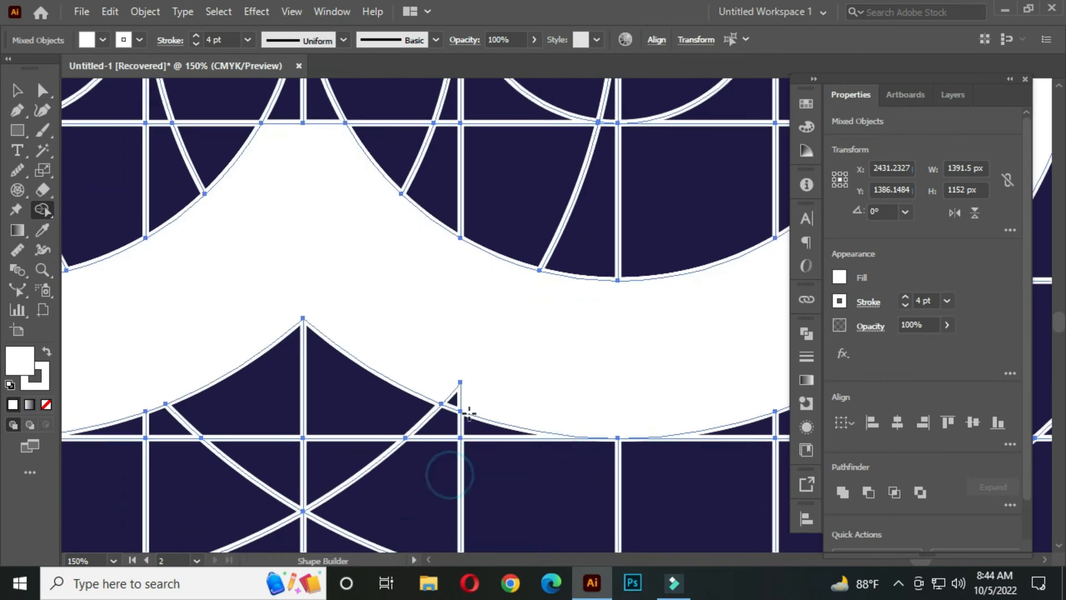
drag(428, 338, 476, 370)
key(space)
mouse_move(611, 357)
mouse_down()
mouse_move(307, 348)
mouse_move(322, 433)
mouse_up()
drag(626, 330, 487, 498)
drag(614, 283, 440, 416)
drag(571, 297, 511, 475)
drag(564, 335, 590, 499)
Step: Inspect the crossbars, outer curves and lower band of the merged logo for regions left unmerged
scroll(593, 452, down, 3)
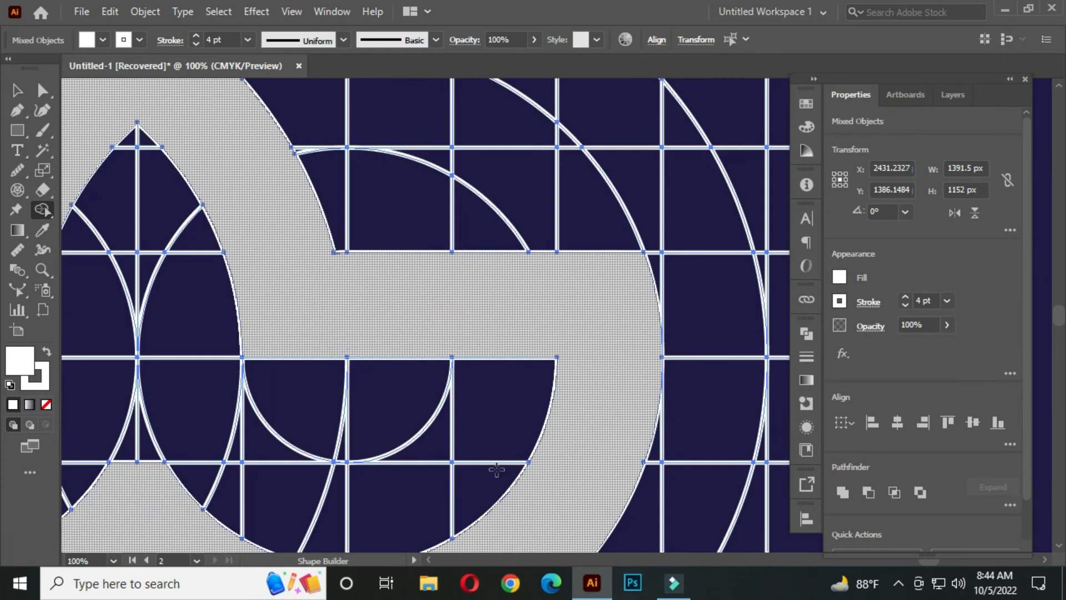
key(space)
drag(440, 468, 727, 241)
drag(412, 315, 662, 286)
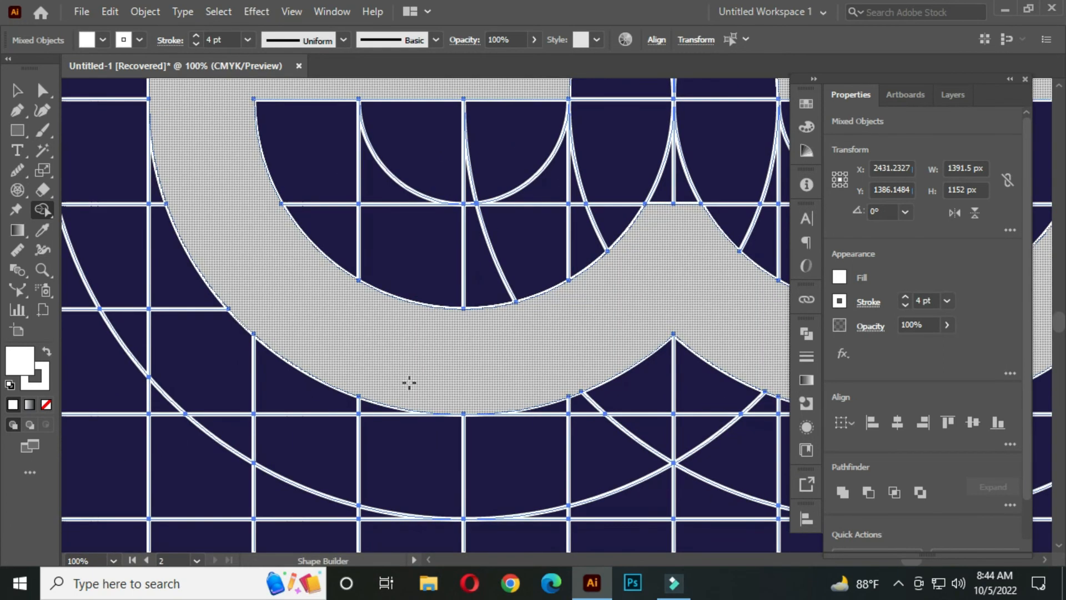
scroll(356, 396, up, 2)
scroll(519, 390, down, 5)
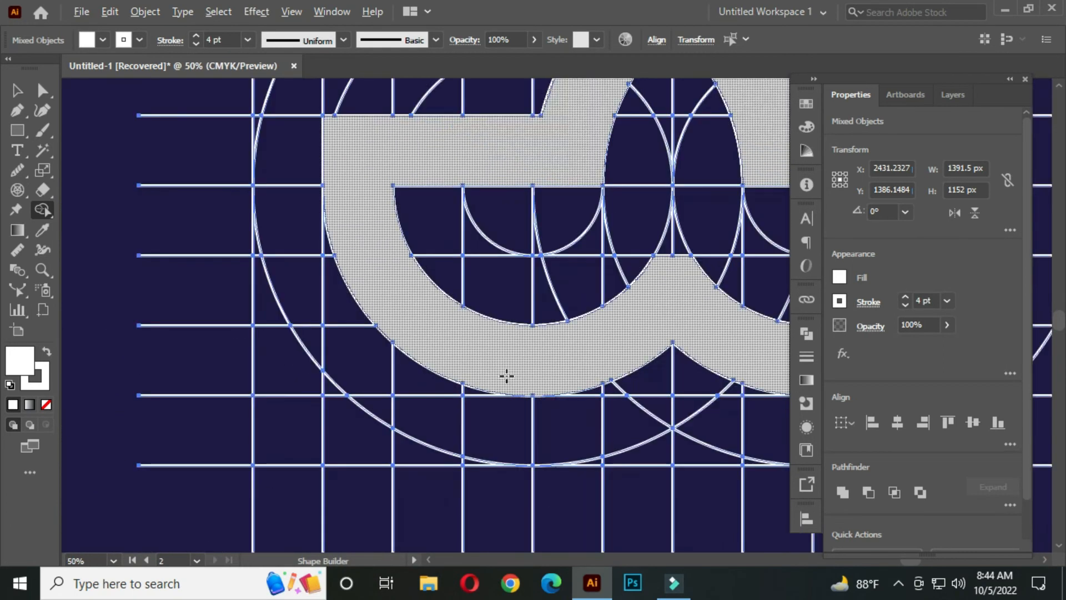
click(611, 359)
scroll(546, 328, down, 1)
key(space)
drag(561, 330, 534, 335)
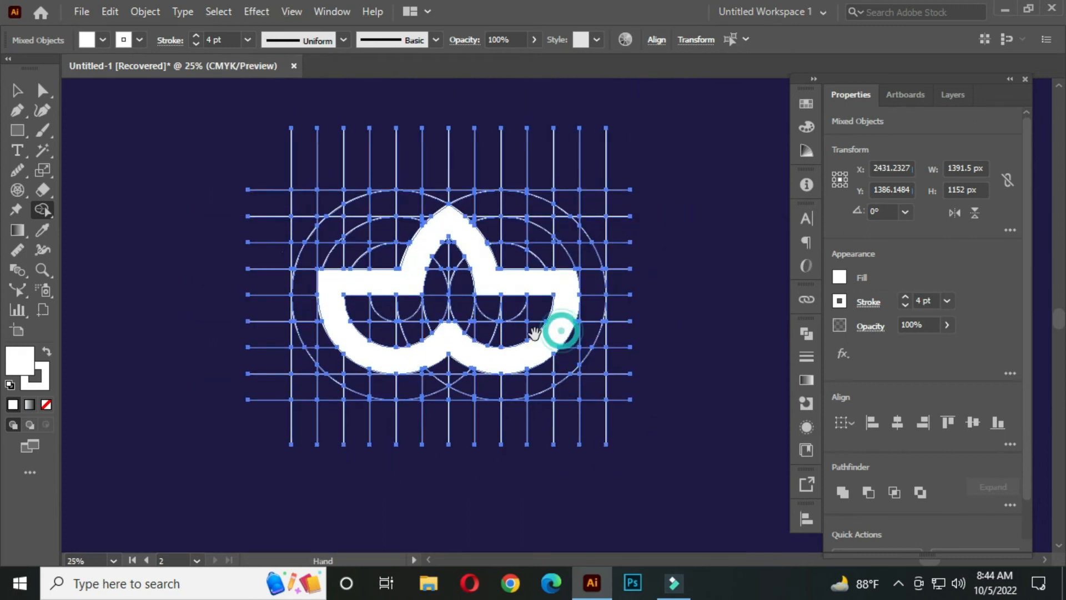
Step: Select only the merged white logo shape and move it out of the grid to the empty area on its left
click(18, 90)
key(ctrl+minus)
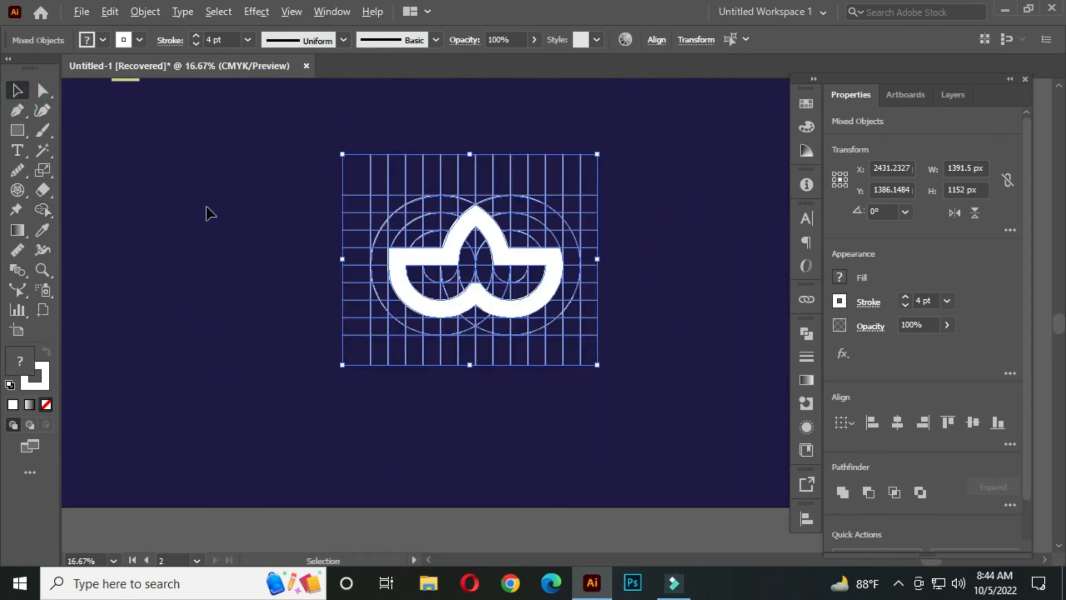
drag(417, 225, 439, 307)
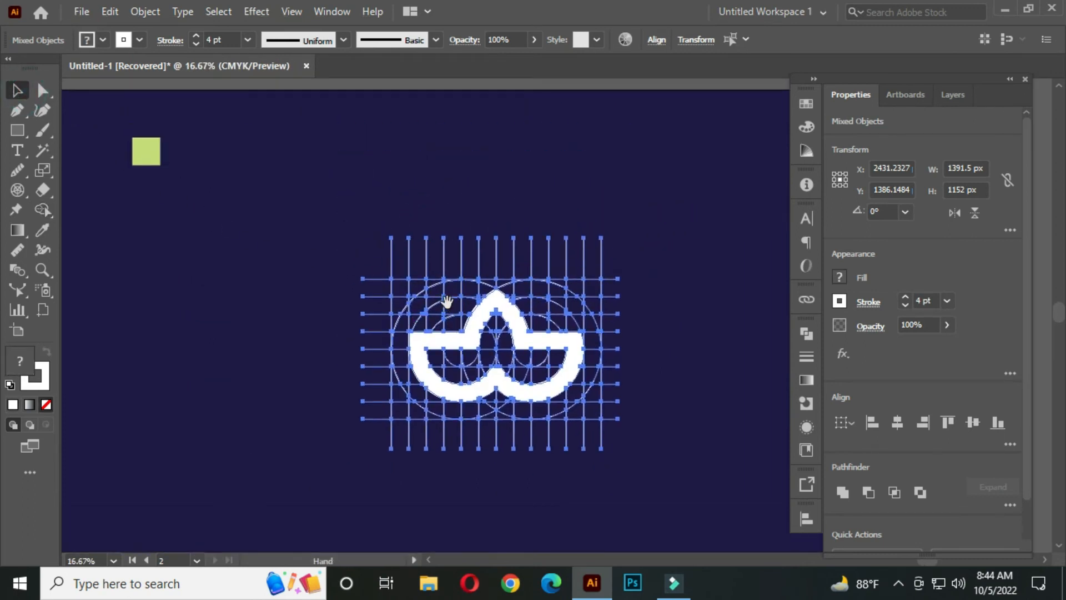
click(310, 219)
click(535, 340)
drag(535, 340, 243, 348)
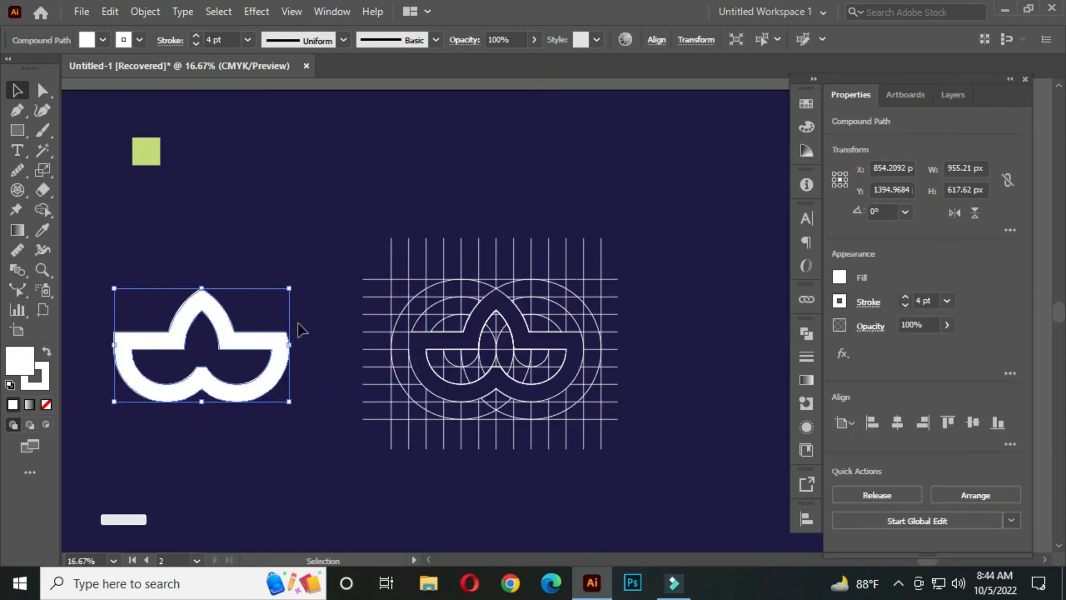
Step: Delete the remaining grid of circles and lines, and move the logo to the upper middle of the artboard
click(409, 192)
drag(345, 162, 677, 472)
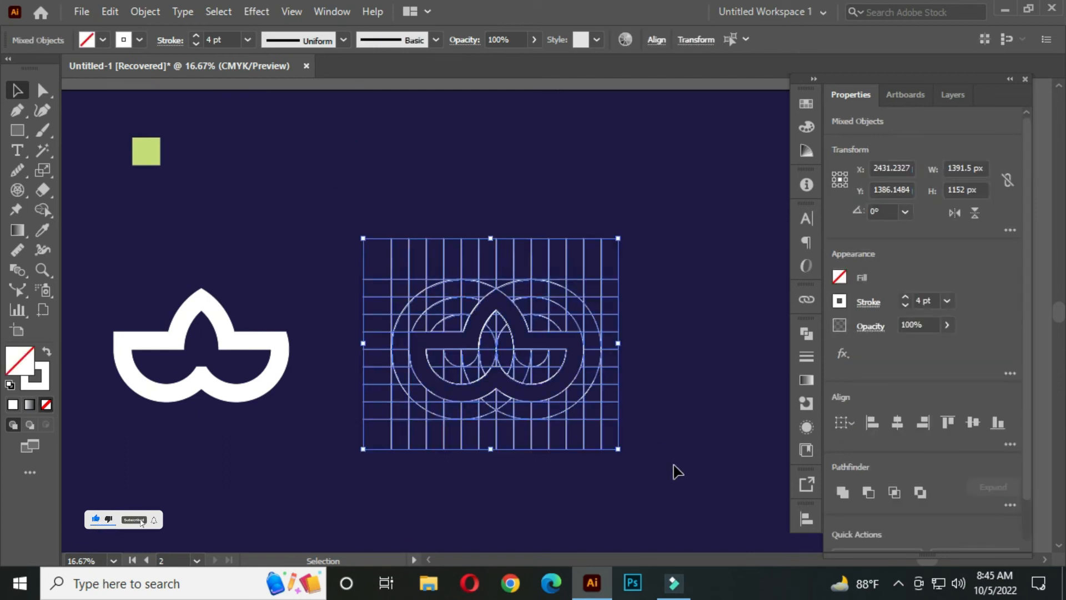
key(Delete)
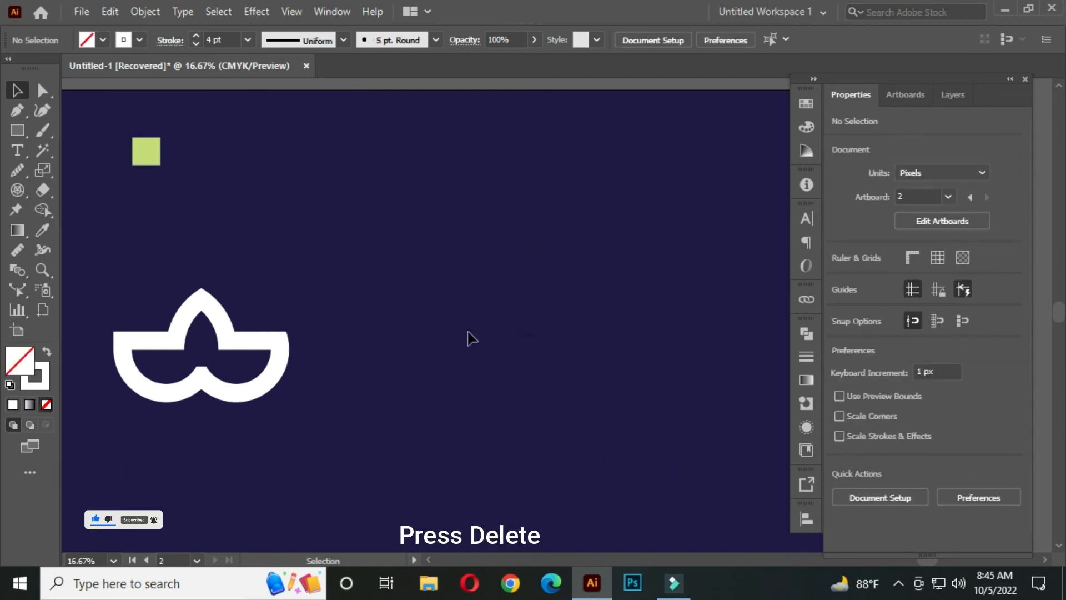
drag(275, 381, 511, 301)
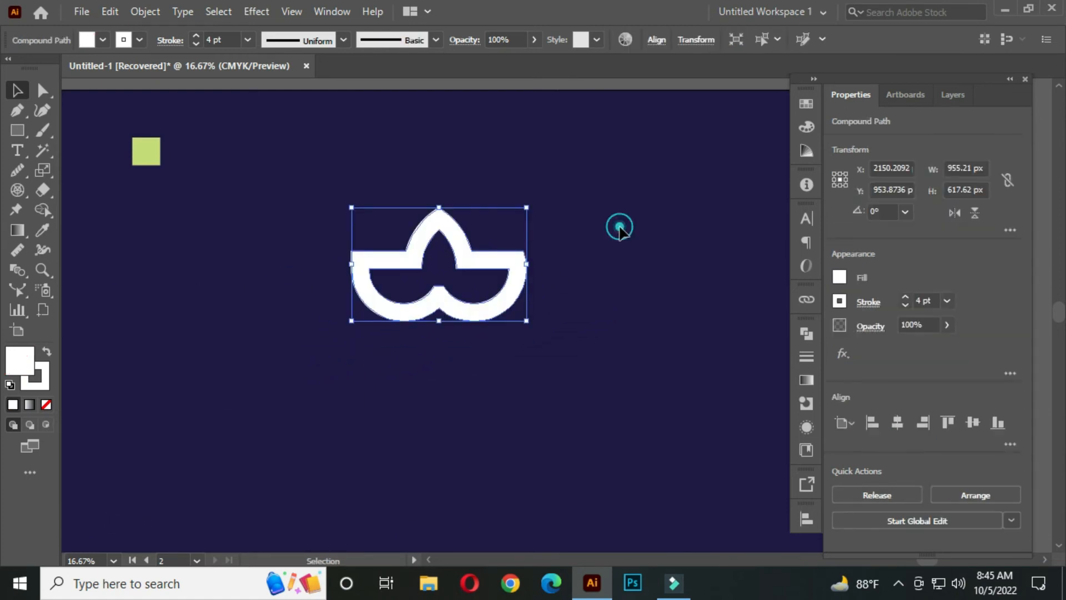
click(619, 228)
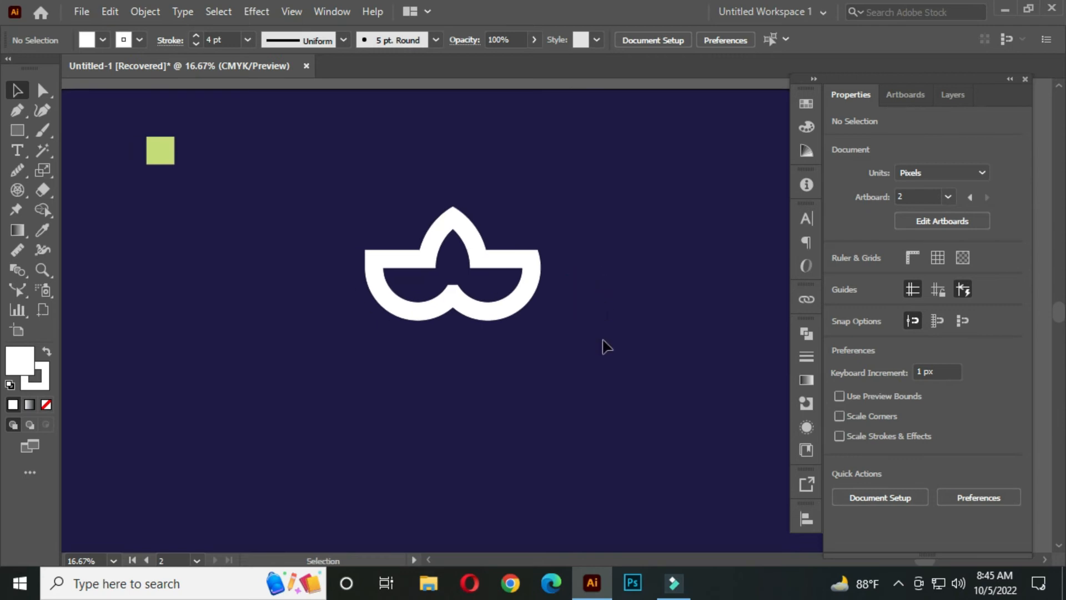
Step: Recolour the logo with the light green of the sample square using the Eyedropper
drag(356, 176, 611, 358)
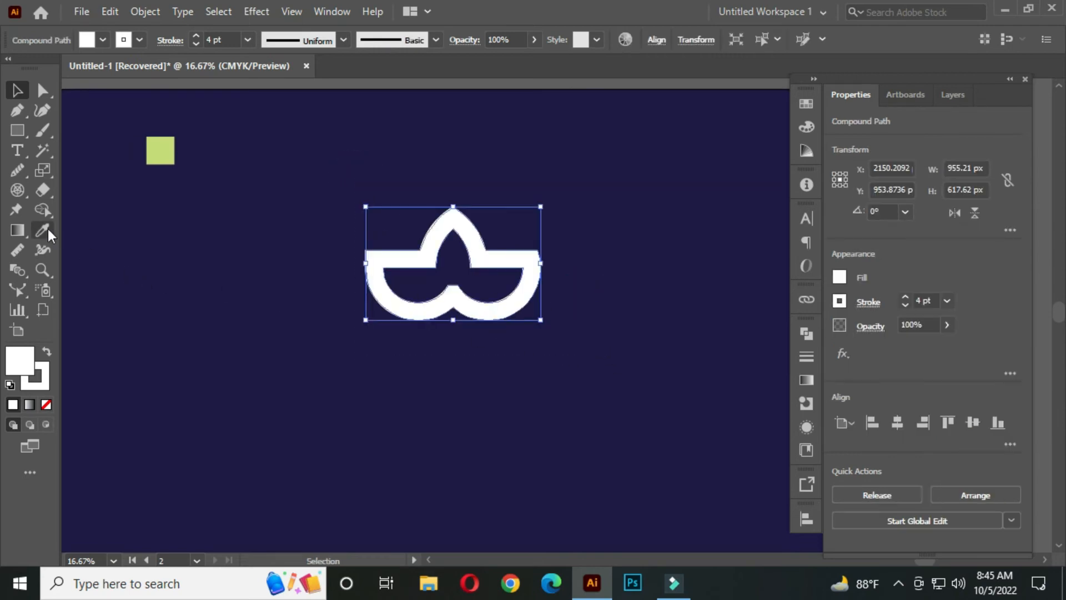
click(42, 228)
click(163, 150)
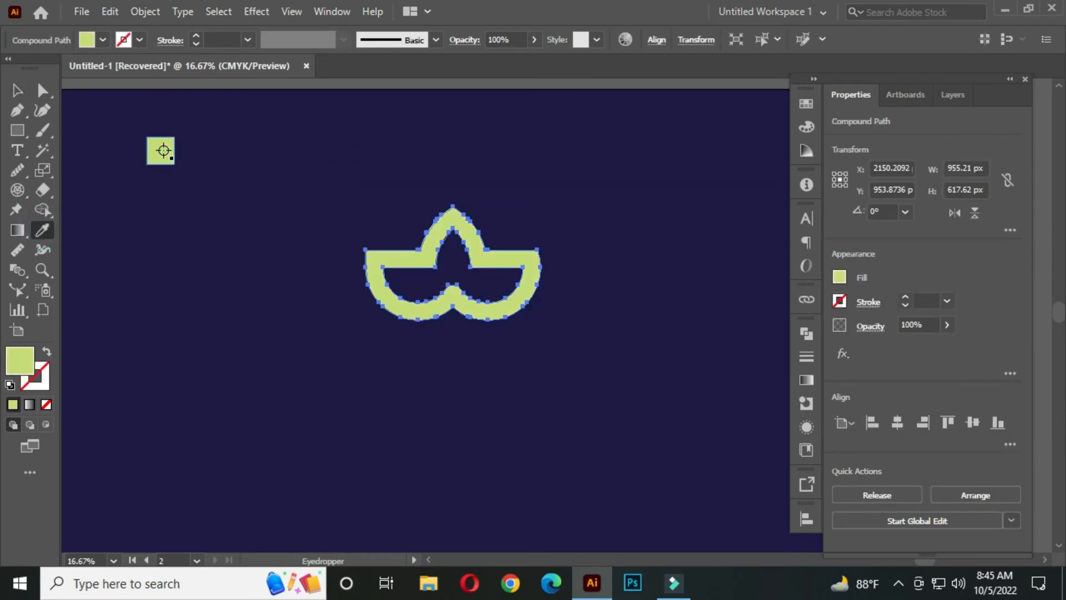
click(17, 90)
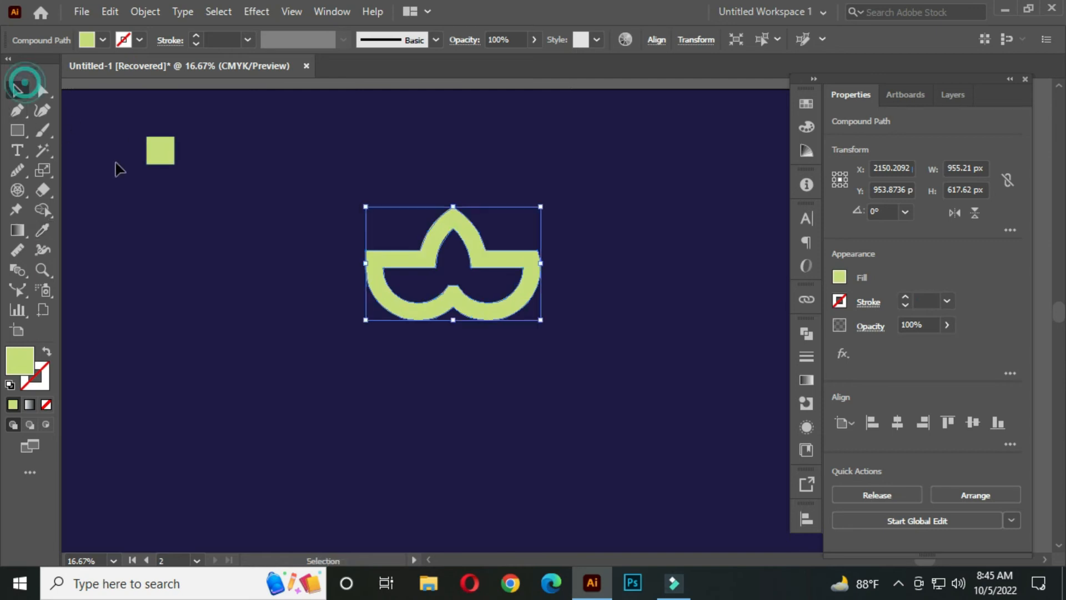
click(201, 236)
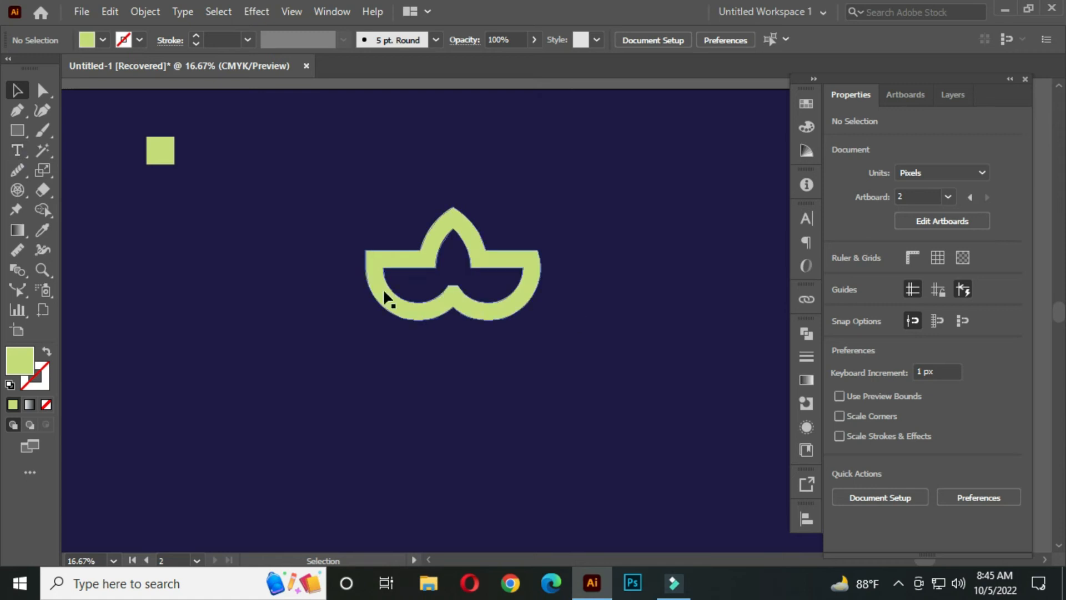
Step: Add the text FLOWER BED in Nexa XBold below the logo and enlarge it to about 305 pt
drag(17, 150, 112, 154)
click(322, 410)
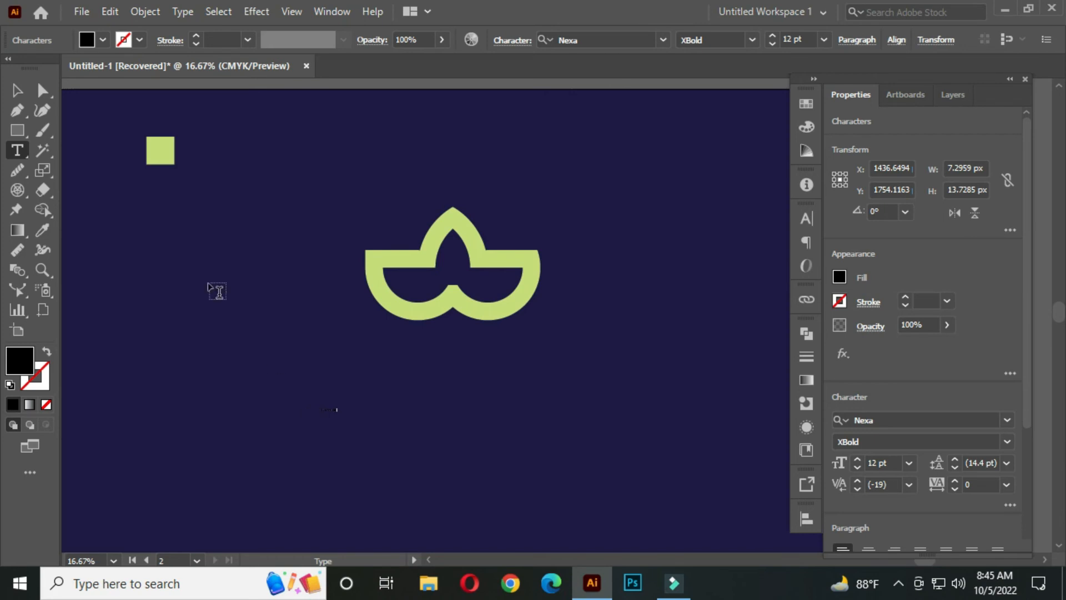
click(17, 90)
drag(337, 416, 452, 511)
drag(409, 401, 466, 382)
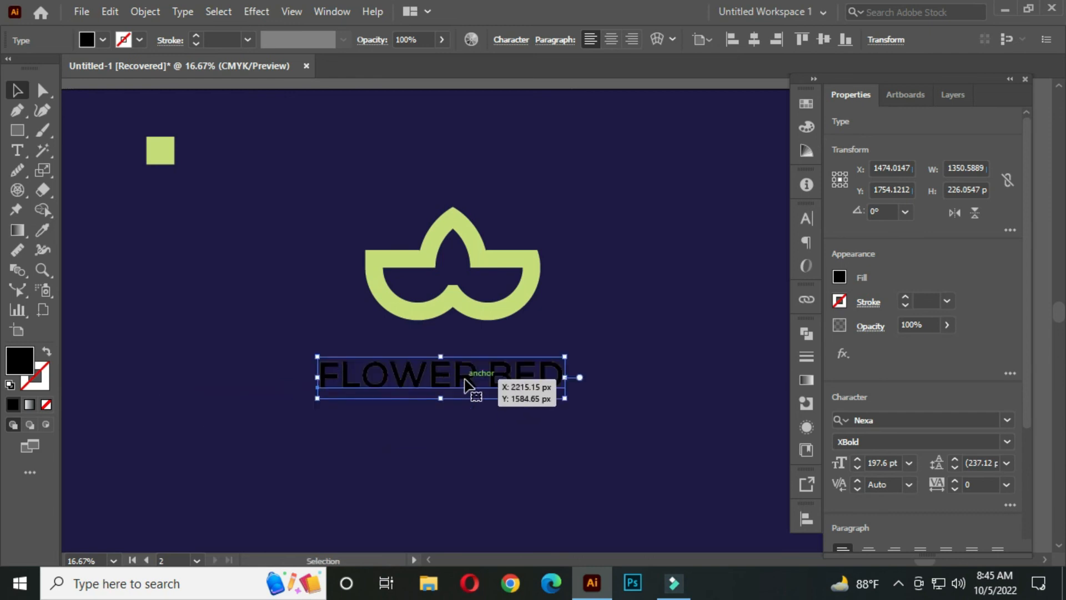
drag(564, 397, 632, 450)
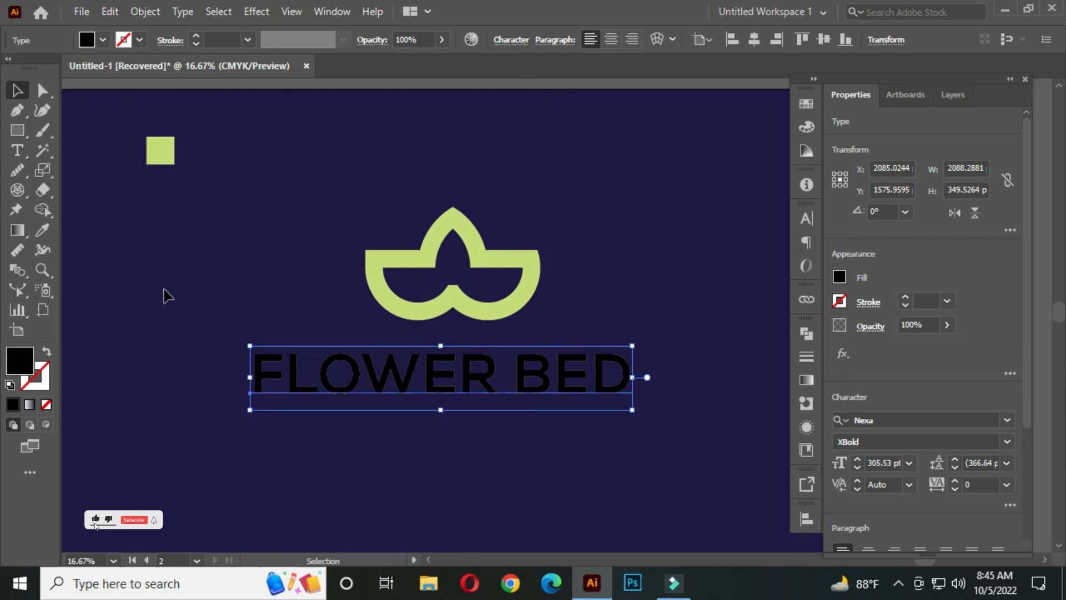
Step: Apply the sample square's light green to the FLOWER BED text with the Eyedropper
click(38, 231)
click(160, 151)
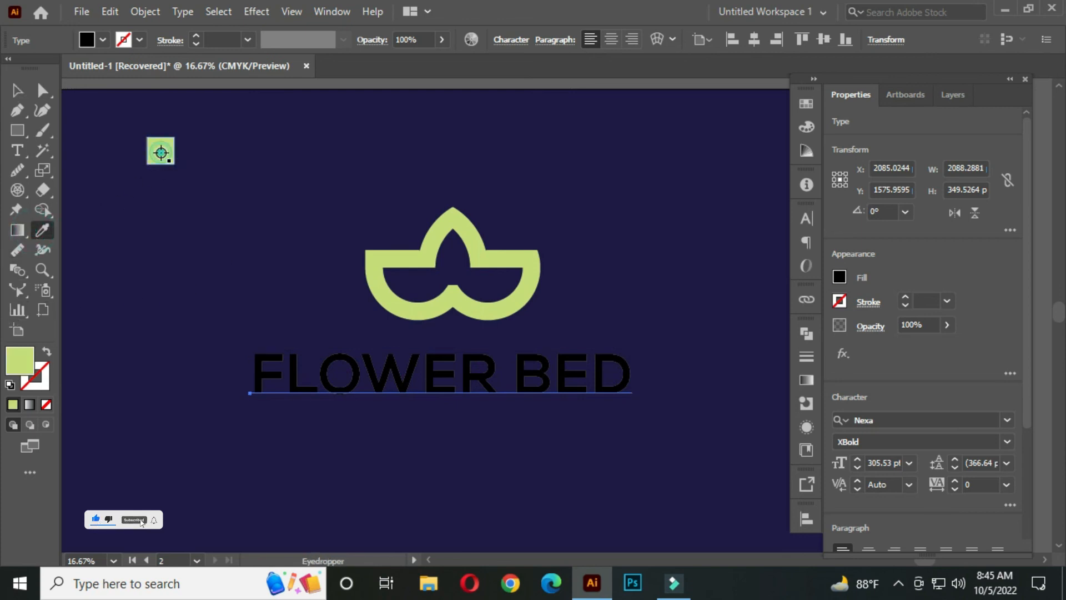
click(16, 90)
click(236, 205)
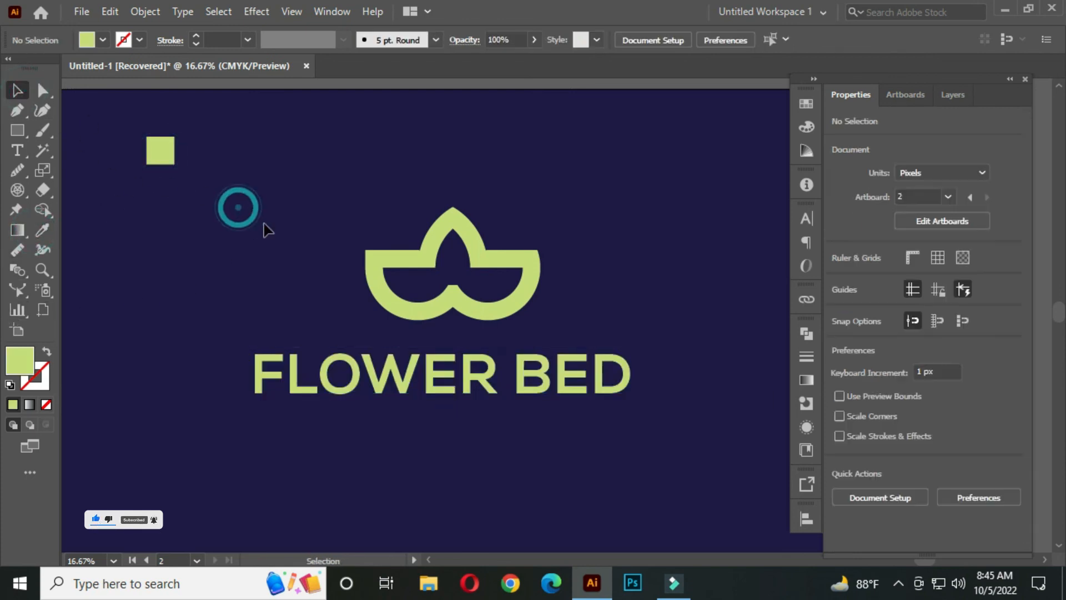
Step: Scale the logo symbol down to about 764 × 494 px and align it with the FLOWER BED text on their horizontal centres
click(502, 313)
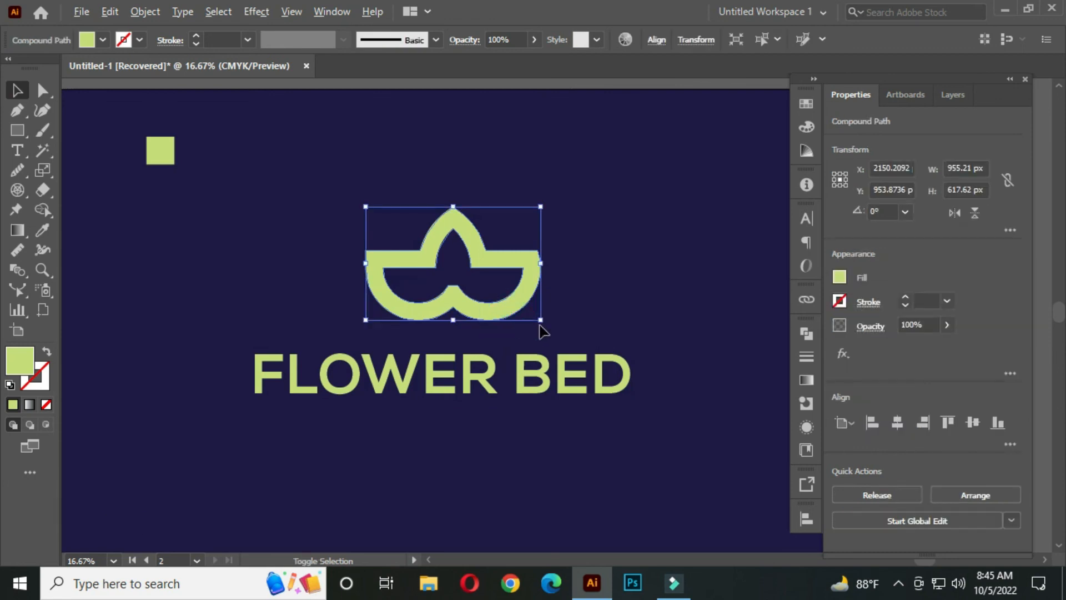
drag(539, 320, 451, 322)
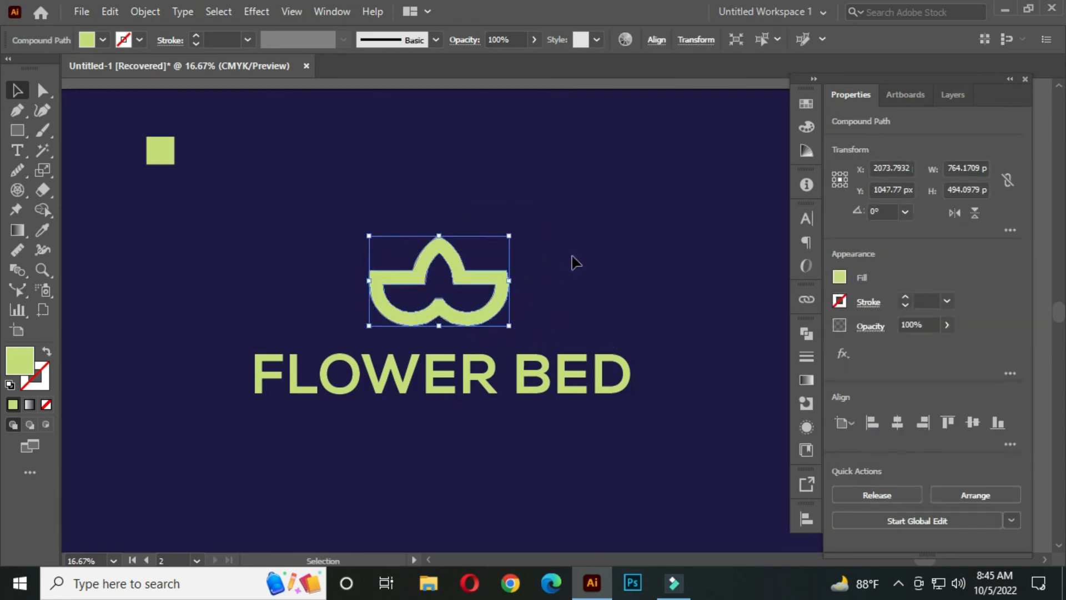
click(574, 260)
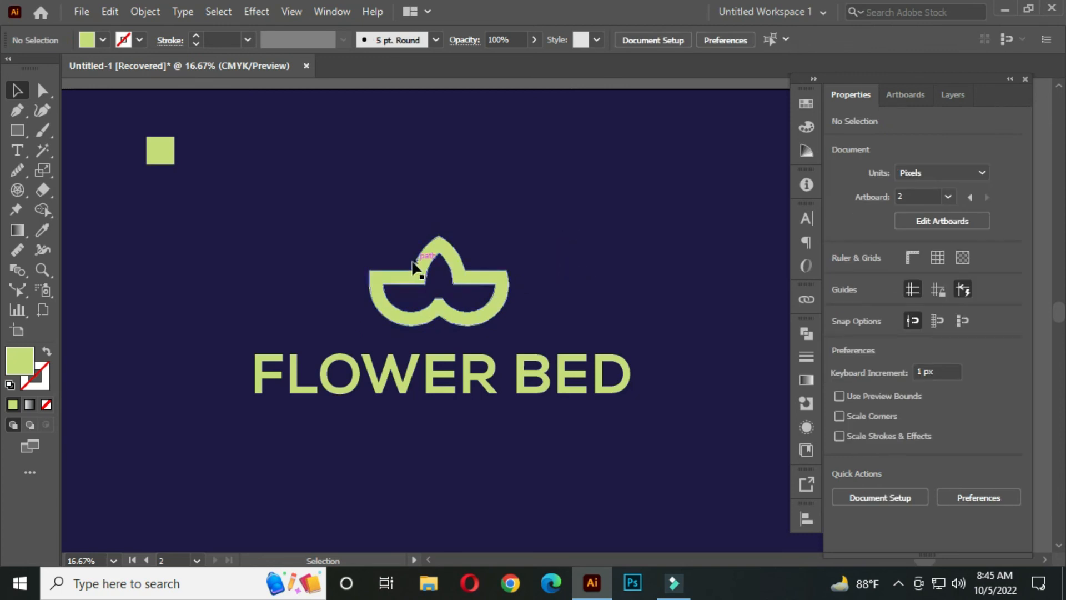
drag(303, 178, 582, 426)
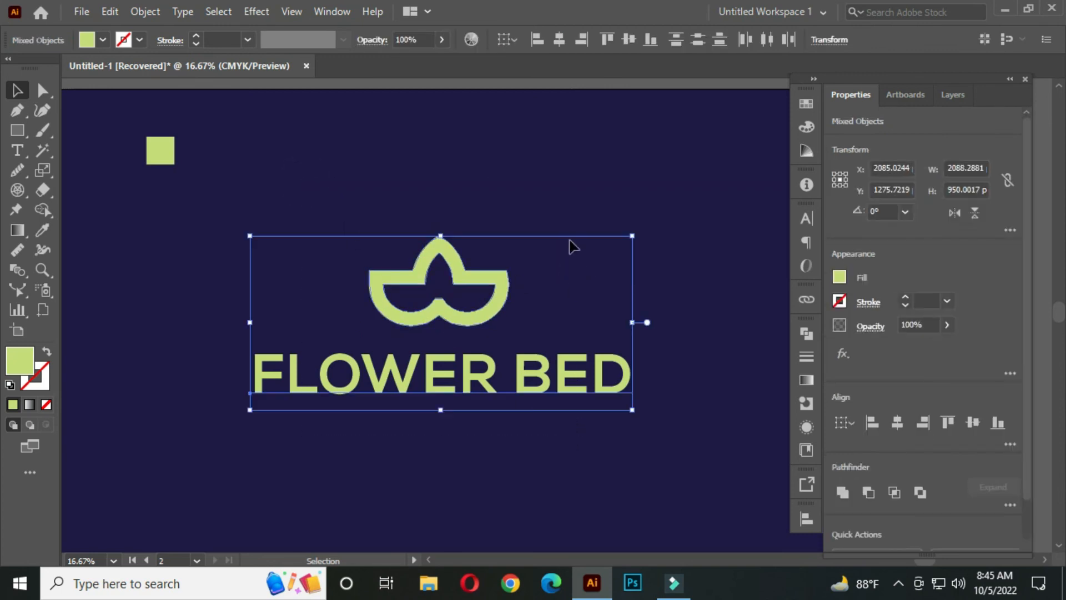
click(557, 39)
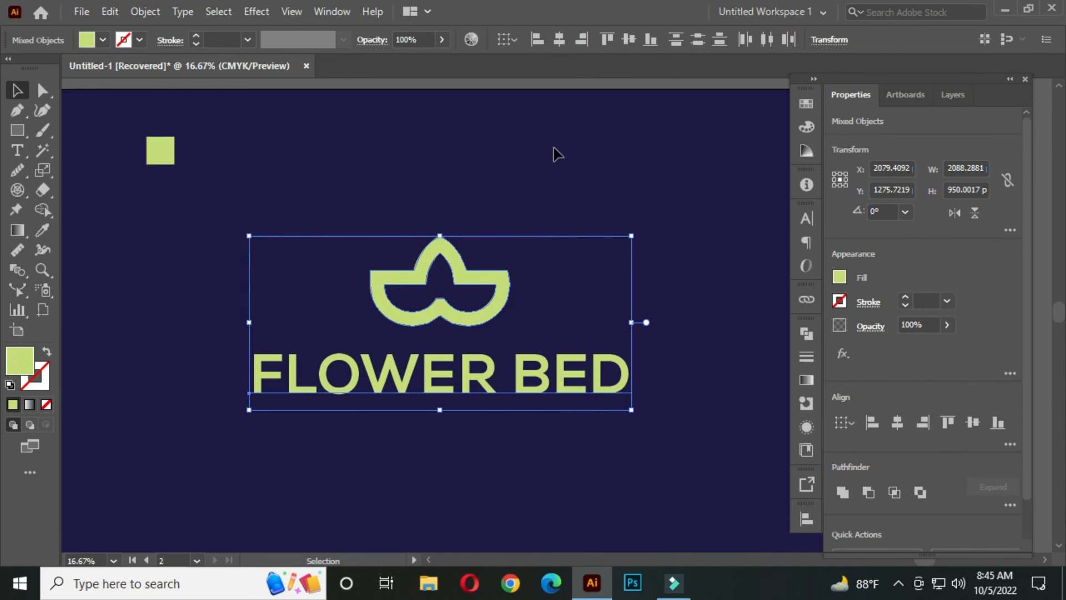
click(562, 185)
Step: Scale the FLOWER BED text down to about 262 pt, keeping it centred under the symbol
mouse_move(609, 397)
mouse_down()
mouse_move(633, 413)
mouse_move(626, 402)
mouse_up()
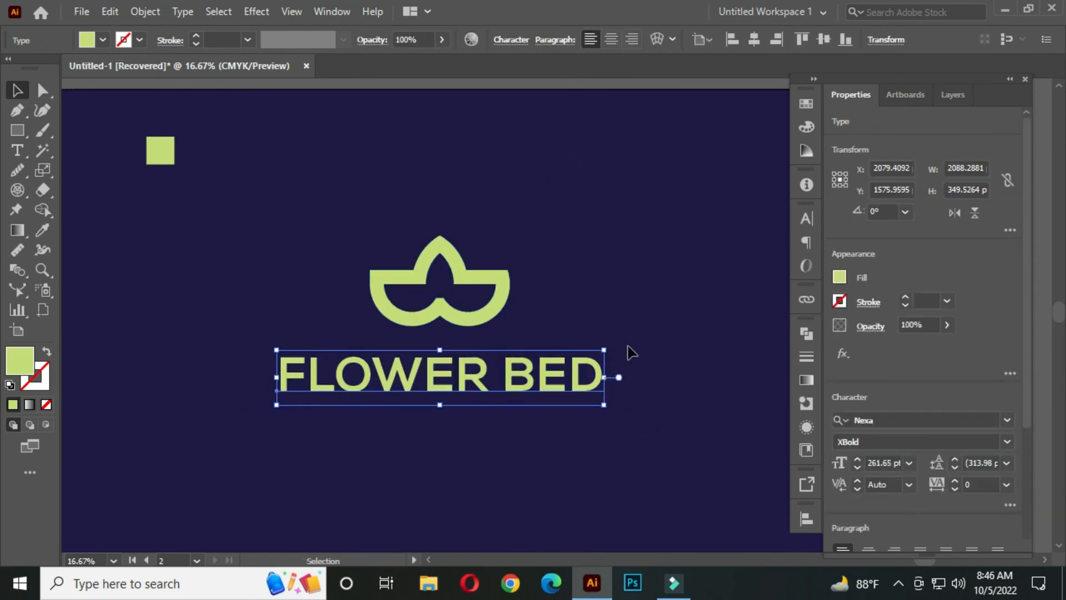
click(603, 294)
drag(361, 209, 532, 377)
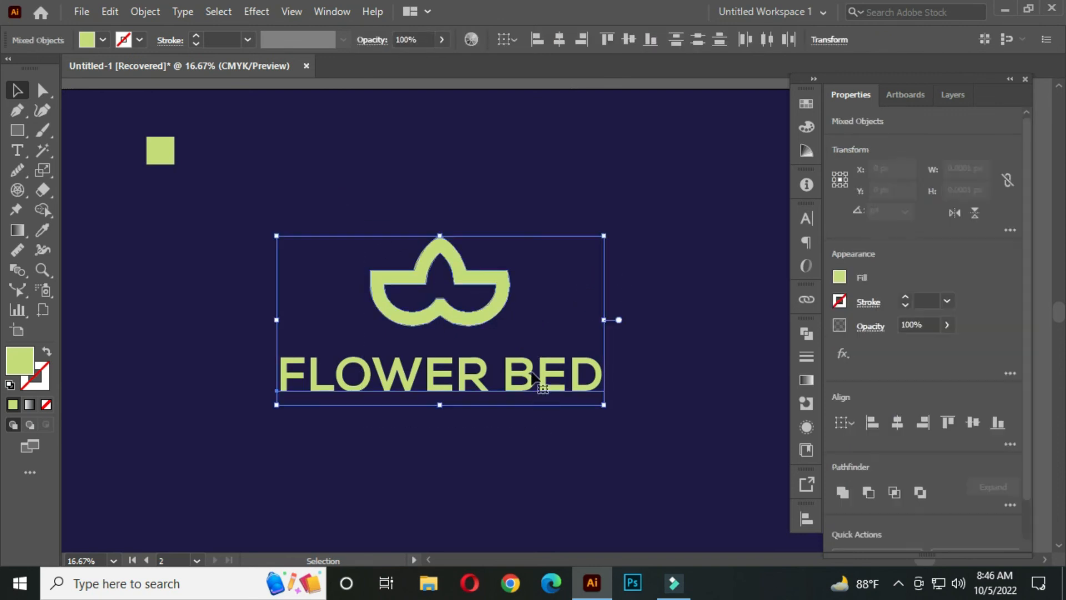
click(554, 148)
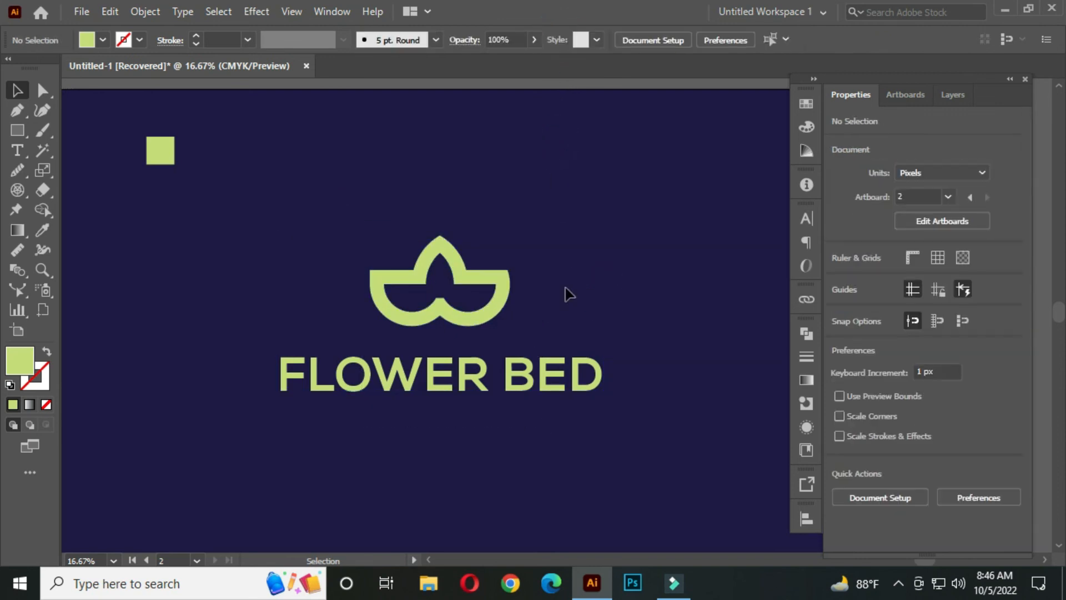